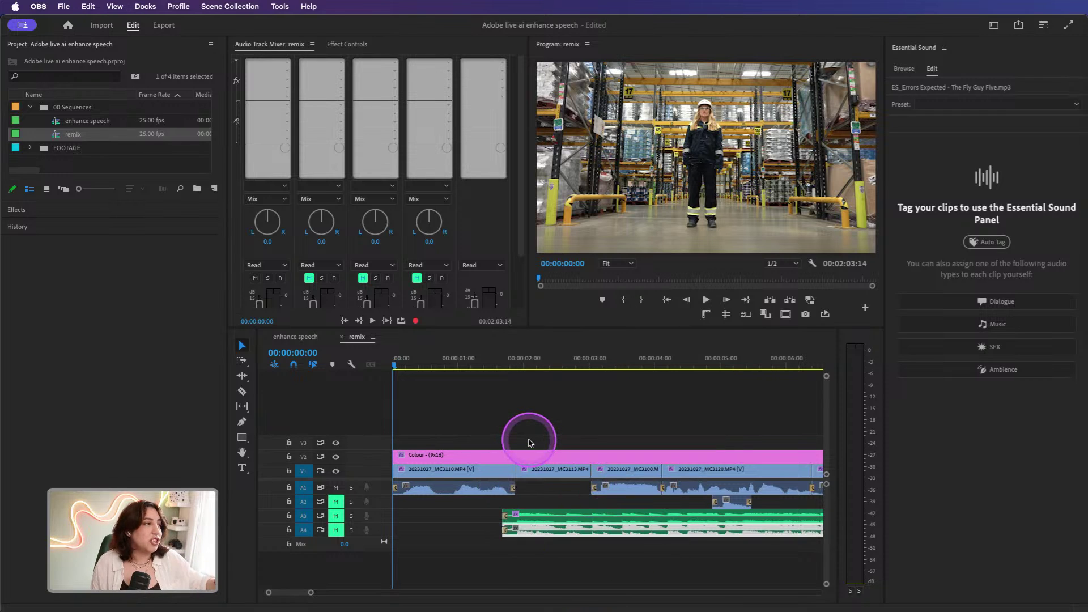
Step: Open the Timeline preferences and examine the default audio transition duration in frames
{"action": "left_click", "coordinate": [351, 30]}
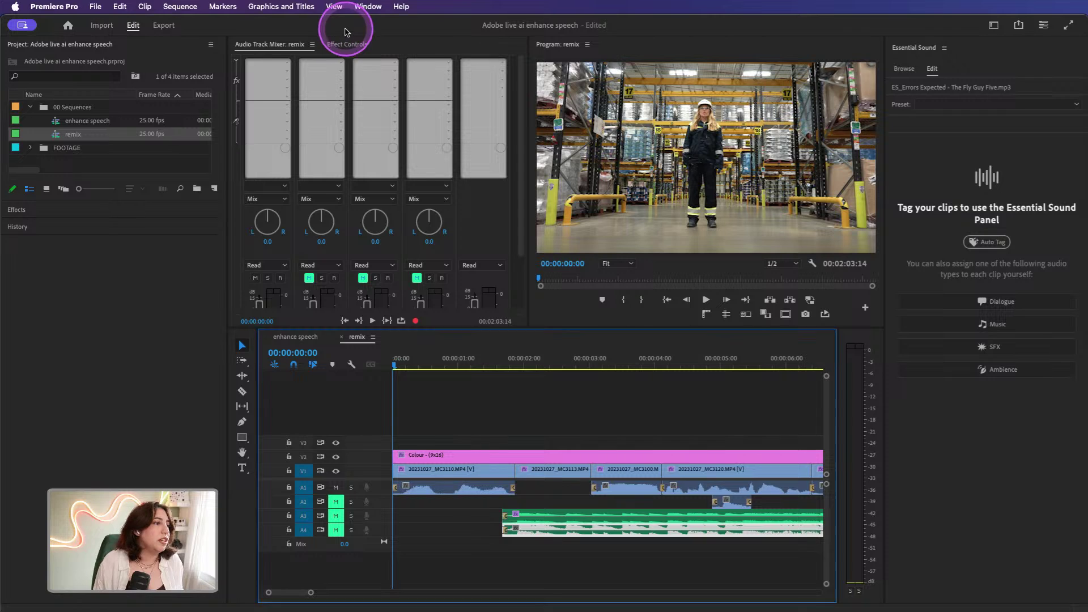
{"action": "left_click", "coordinate": [69, 7]}
{"action": "mouse_move", "coordinate": [71, 41]}
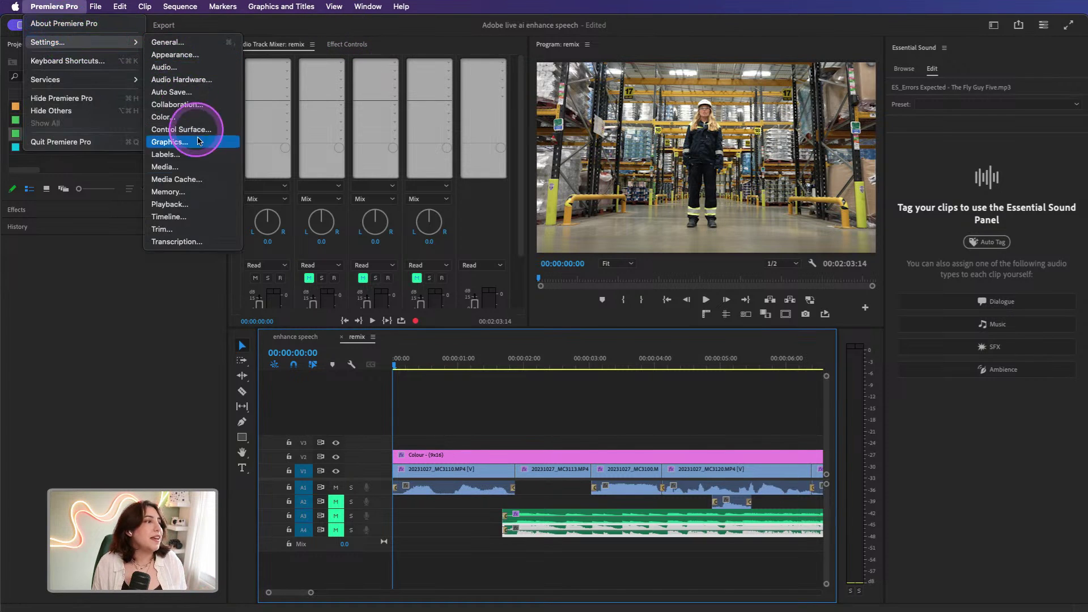
{"action": "left_click", "coordinate": [192, 217]}
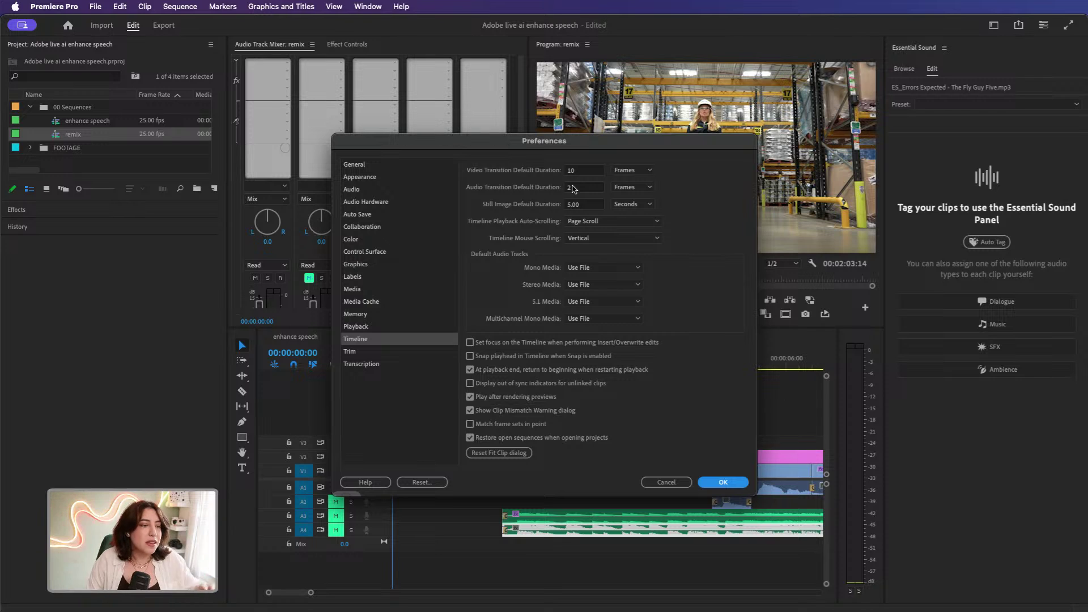
{"action": "left_click", "coordinate": [723, 482]}
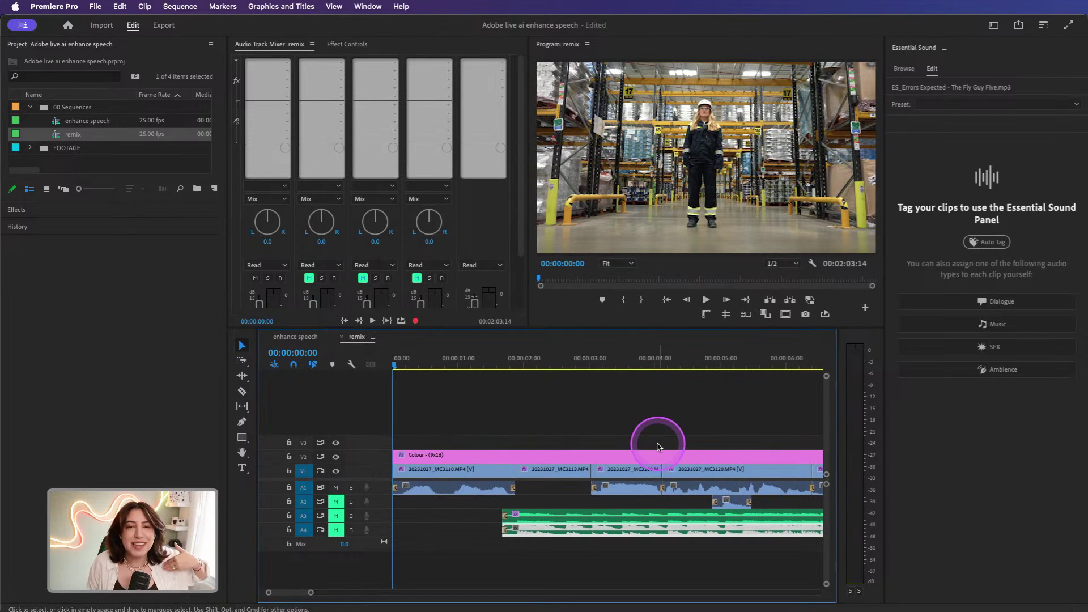
Step: Select the Constant Power transition at the start of the A4 music, and both music clips on A3 and A4
{"action": "left_click", "coordinate": [505, 531]}
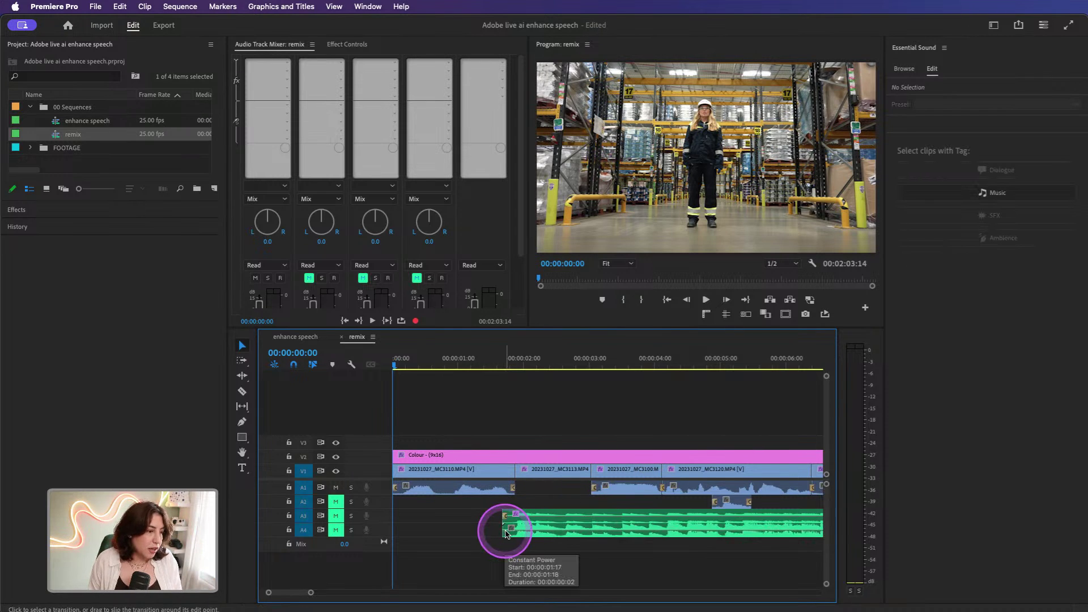
{"action": "left_click", "coordinate": [535, 530]}
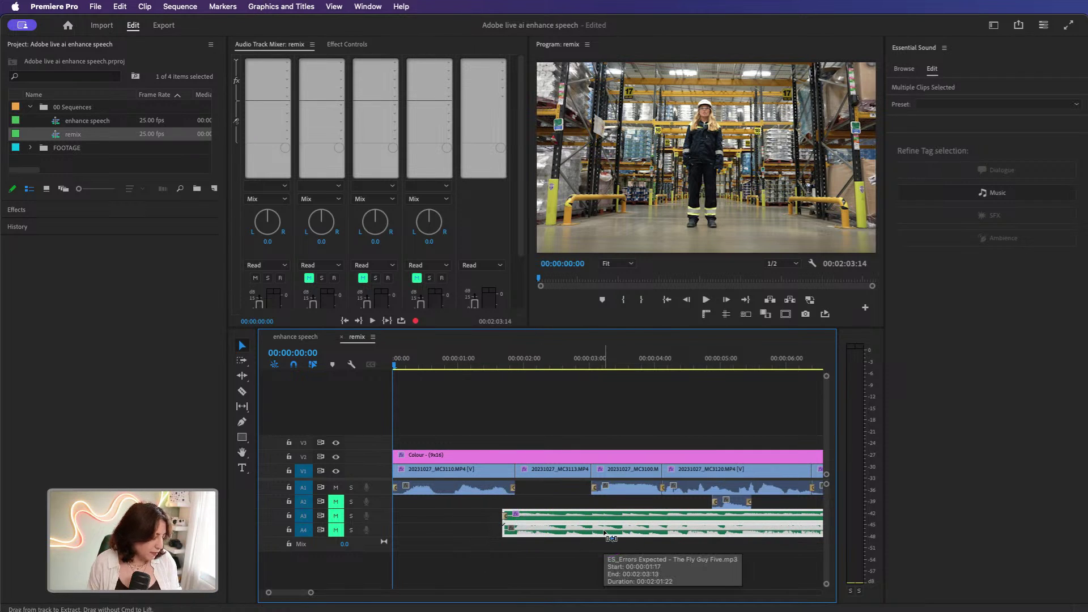
{"action": "left_click", "coordinate": [605, 533]}
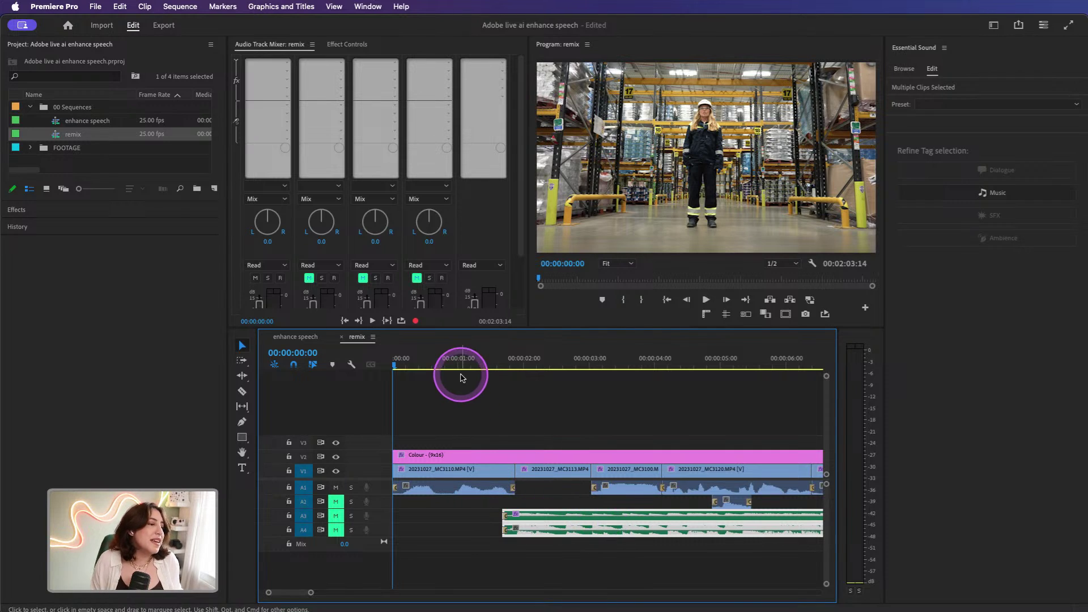
Step: Advance the playhead frame by frame through the first clip, 20231027_MC3110.MP4, to 00:00:00:24, examining its audio waveform closely
{"action": "left_click", "coordinate": [444, 360]}
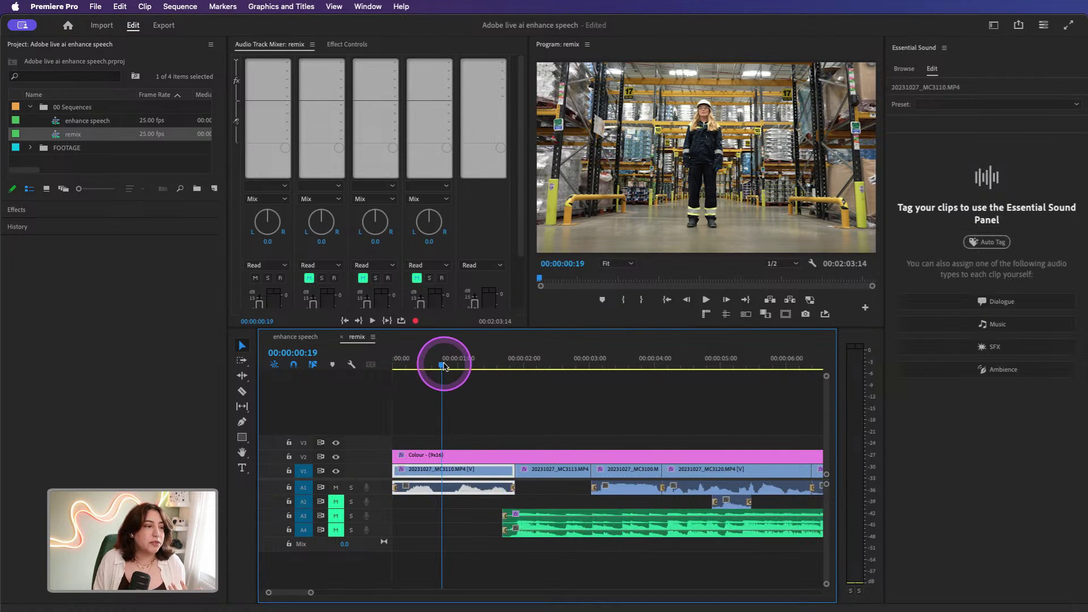
{"action": "key", "text": "="}
{"action": "key", "text": "="}
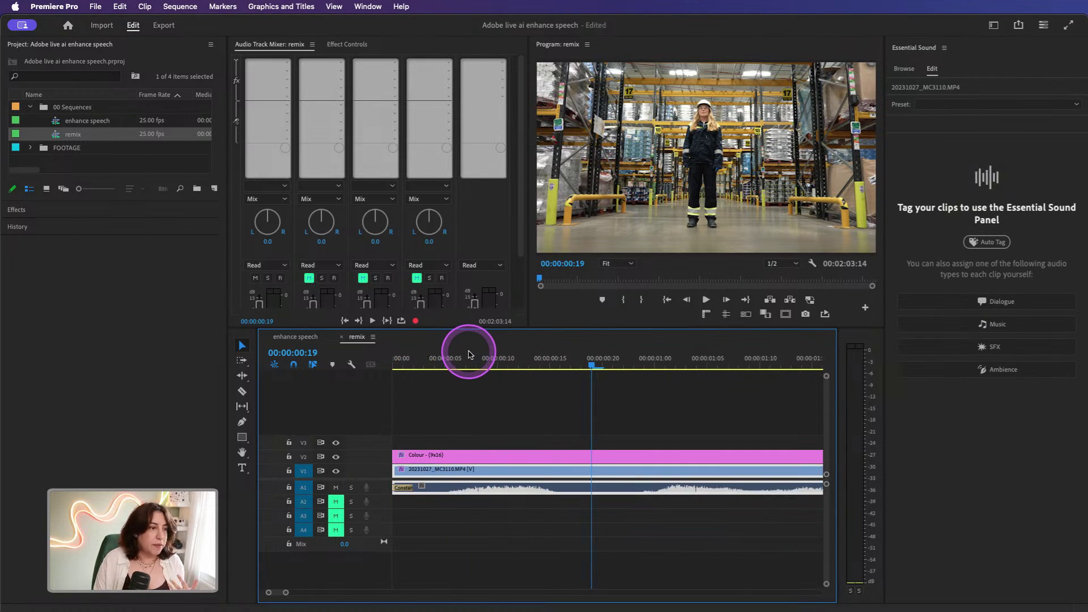
{"action": "key", "text": "Right"}
{"action": "key", "text": "Right"}
{"action": "key", "text": "Right"}
{"action": "key", "text": "Right"}
{"action": "key", "text": "Right"}
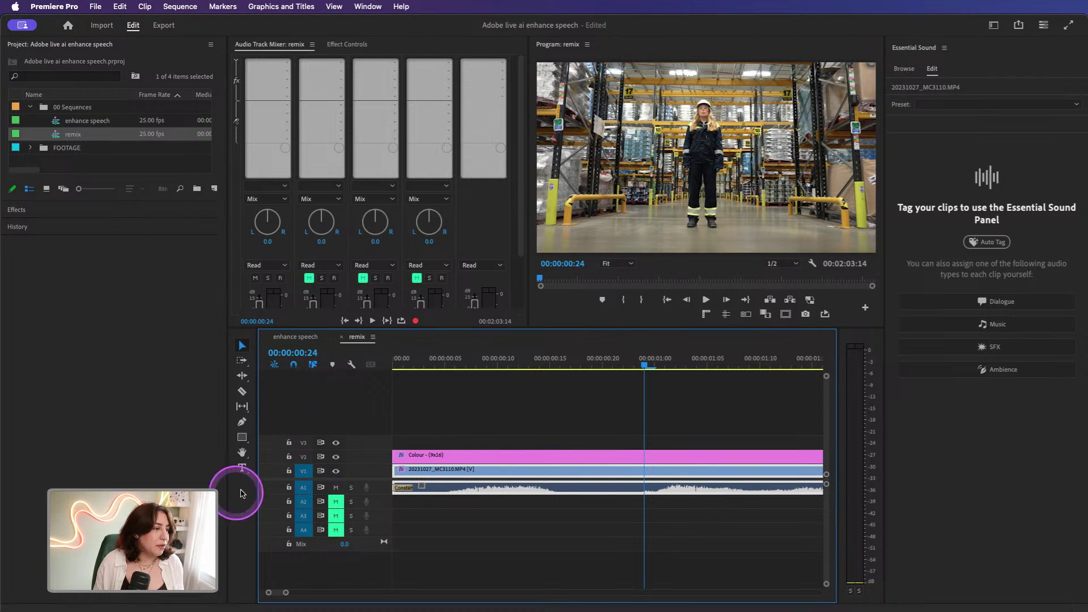
Step: Mute audio track A1 and step the playhead back frame by frame to 00:00:00:15
{"action": "left_click", "coordinate": [335, 488]}
{"action": "key", "text": "Left"}
{"action": "key", "text": "Left"}
{"action": "key", "text": "Left"}
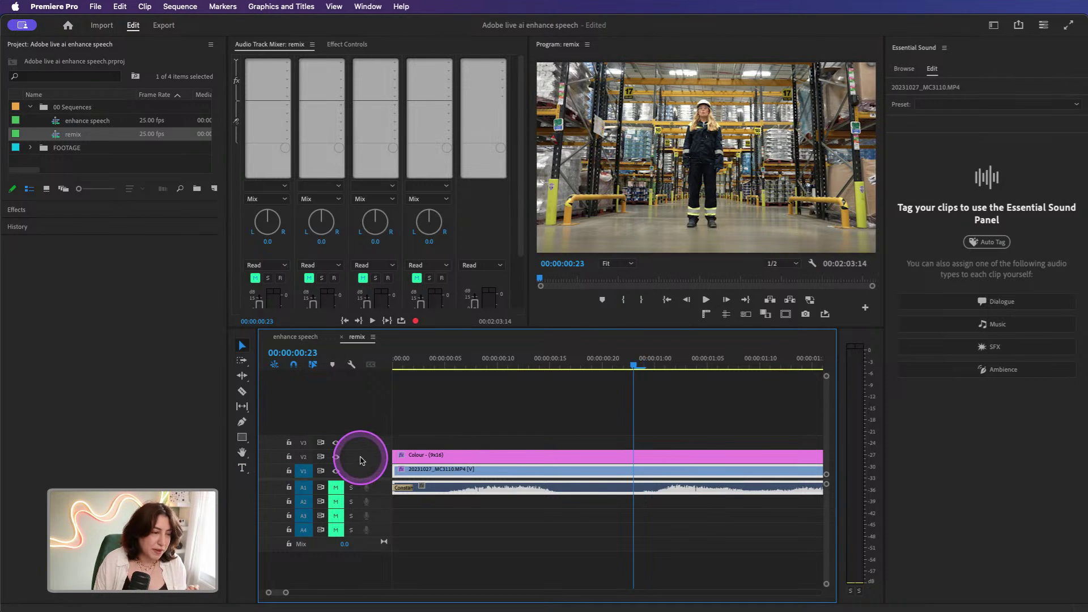
{"action": "key", "text": "Left"}
{"action": "key", "text": "Left"}
{"action": "key", "text": "Left"}
{"action": "key", "text": "Left"}
{"action": "key", "text": "Left"}
{"action": "key", "text": "Left"}
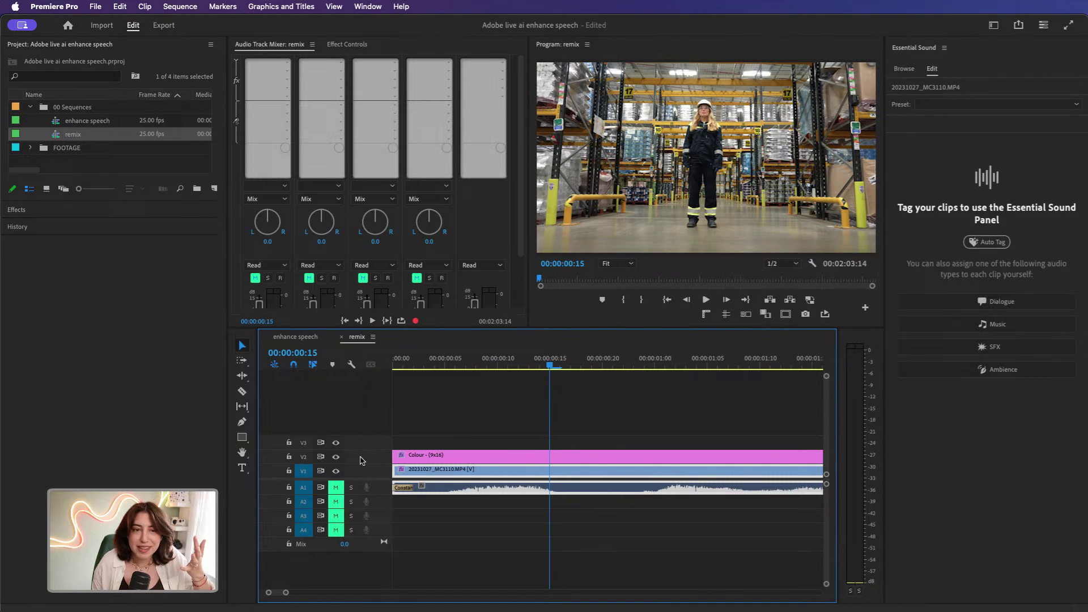
Step: Show audio time units on the timeline ruler and examine the A1 waveform around the playhead at sample level
{"action": "left_click", "coordinate": [375, 400]}
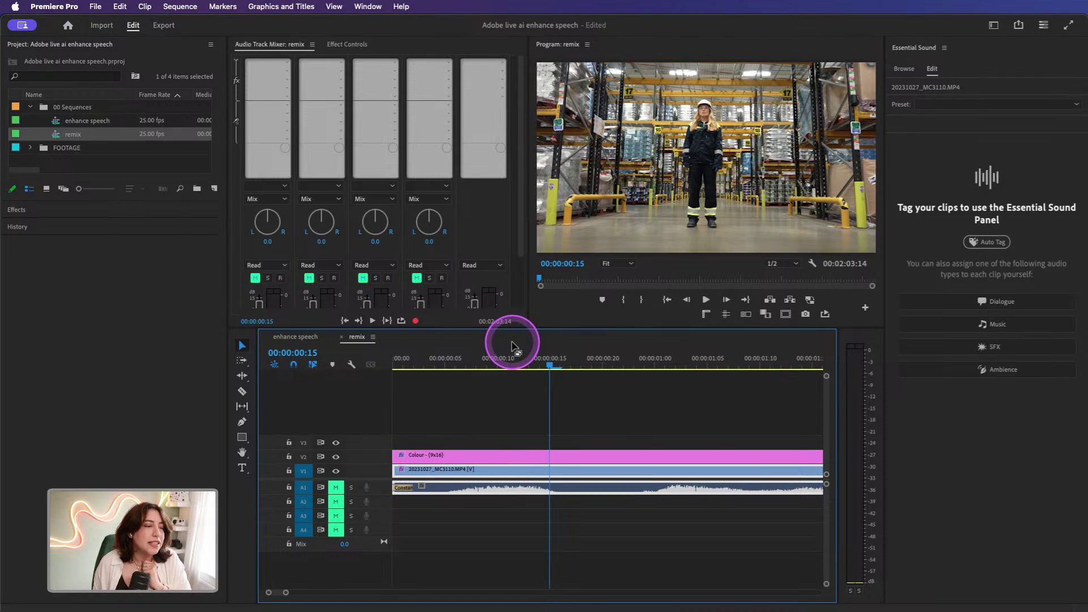
{"action": "right_click", "coordinate": [436, 348]}
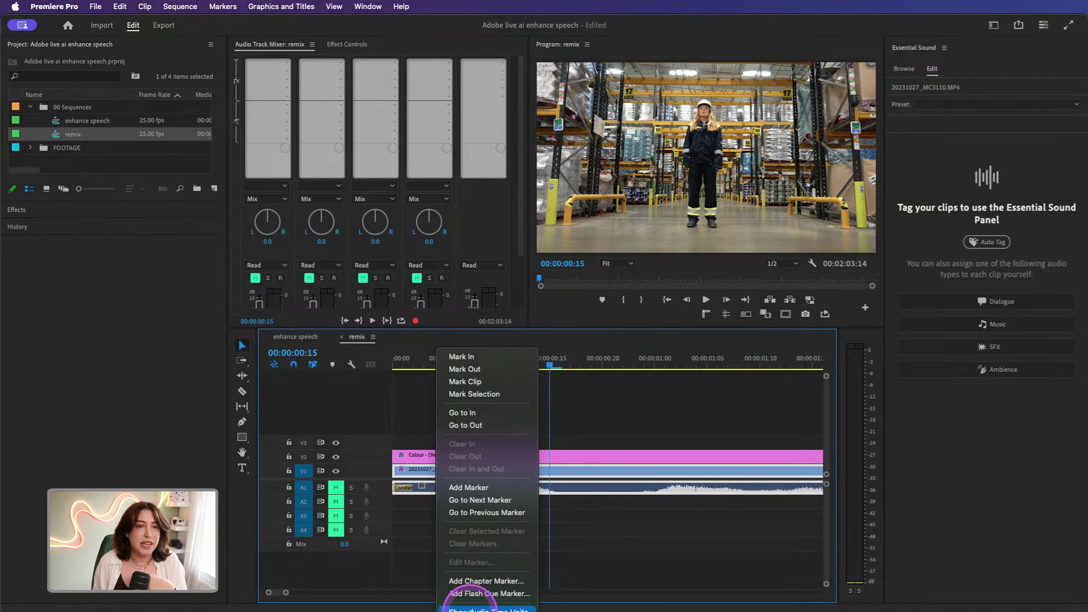
{"action": "left_click", "coordinate": [469, 607]}
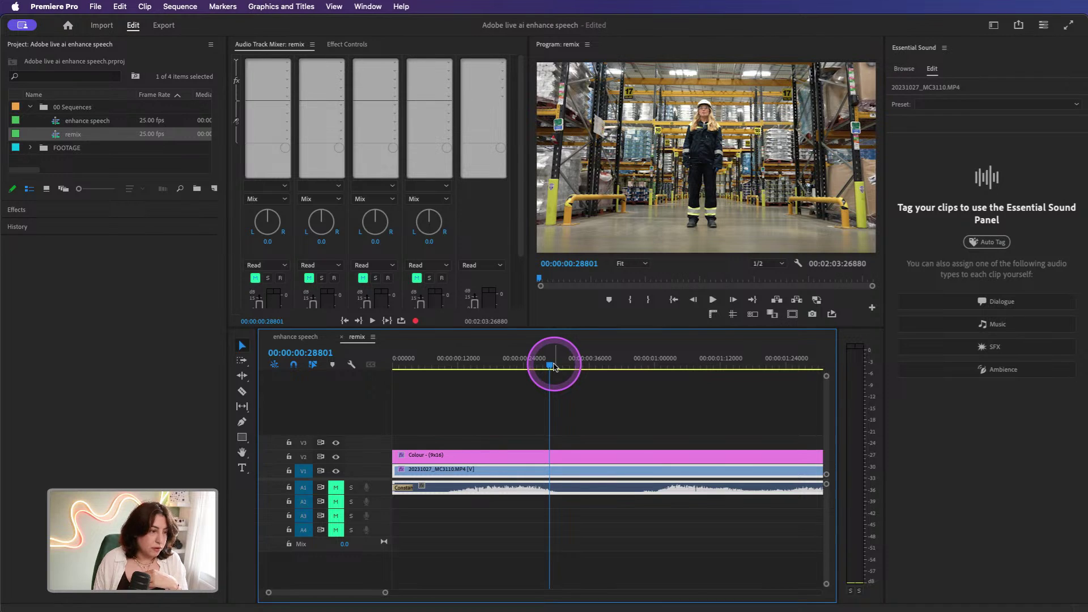
{"action": "left_click", "coordinate": [554, 366]}
{"action": "key", "text": "="}
{"action": "key", "text": "="}
{"action": "key", "text": "="}
{"action": "key", "text": "="}
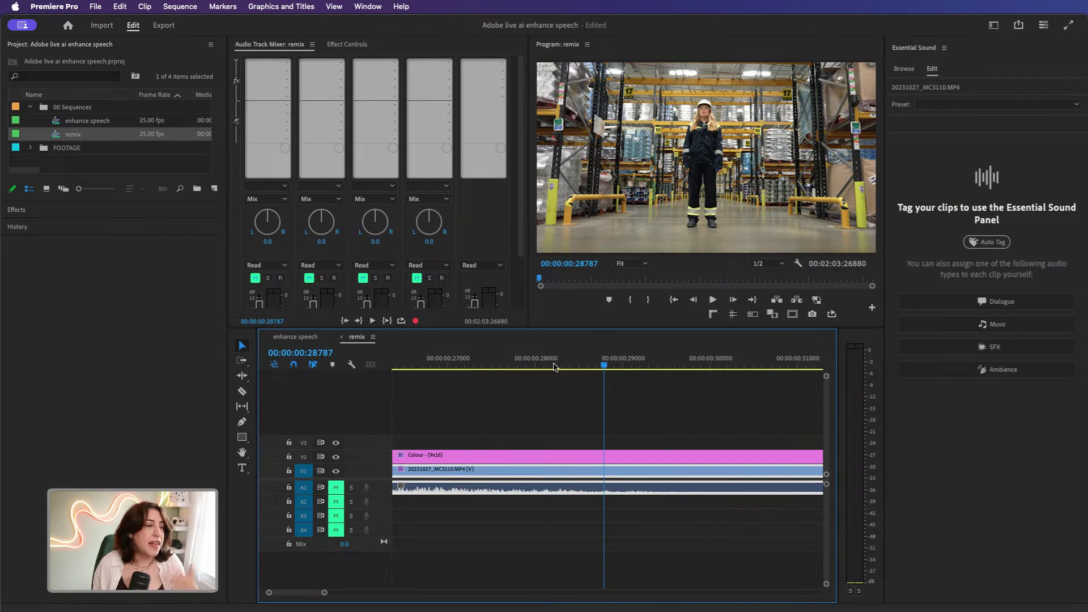
Step: Switch the timeline ruler back from audio time units to frames and step the playhead forward to 00:00:00:18
{"action": "right_click", "coordinate": [558, 357]}
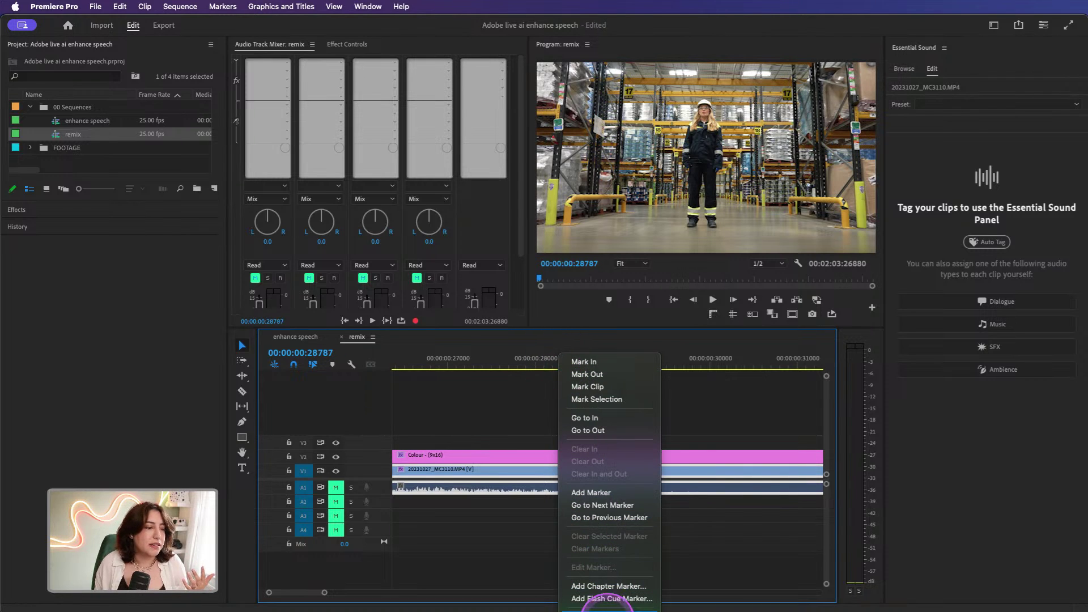
{"action": "left_click", "coordinate": [606, 609]}
{"action": "left_click", "coordinate": [476, 389]}
{"action": "key", "text": "Right"}
{"action": "key", "text": "Right"}
{"action": "key", "text": "Right"}
{"action": "key", "text": "Right"}
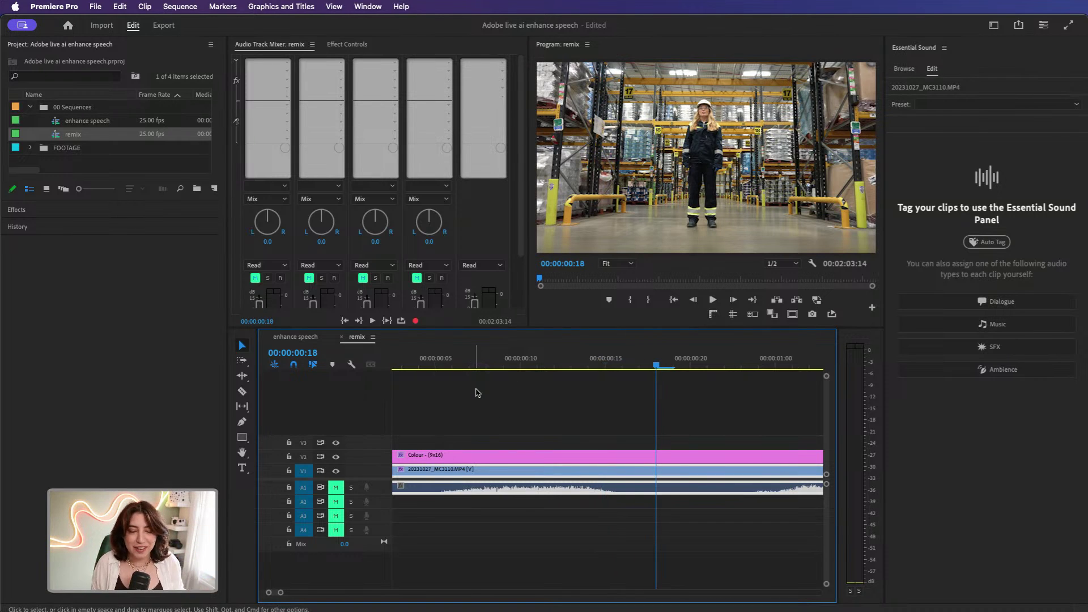
Step: Select all the clips on audio track A1 and tag them as Dialogue in Essential Sound
{"action": "left_click", "coordinate": [479, 420]}
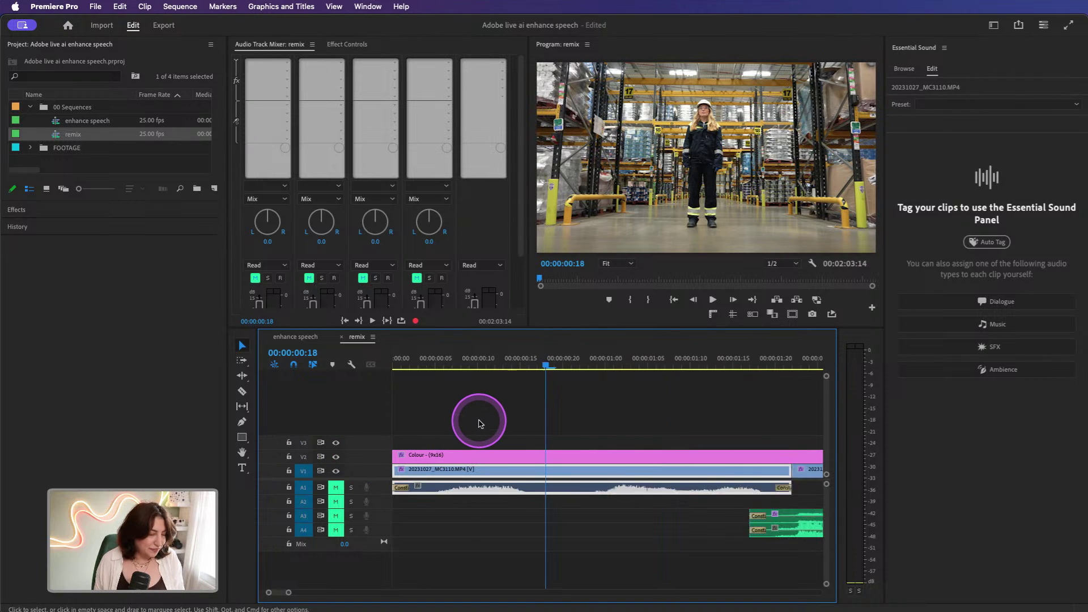
{"action": "key", "text": "backslash"}
{"action": "key", "text": "backslash"}
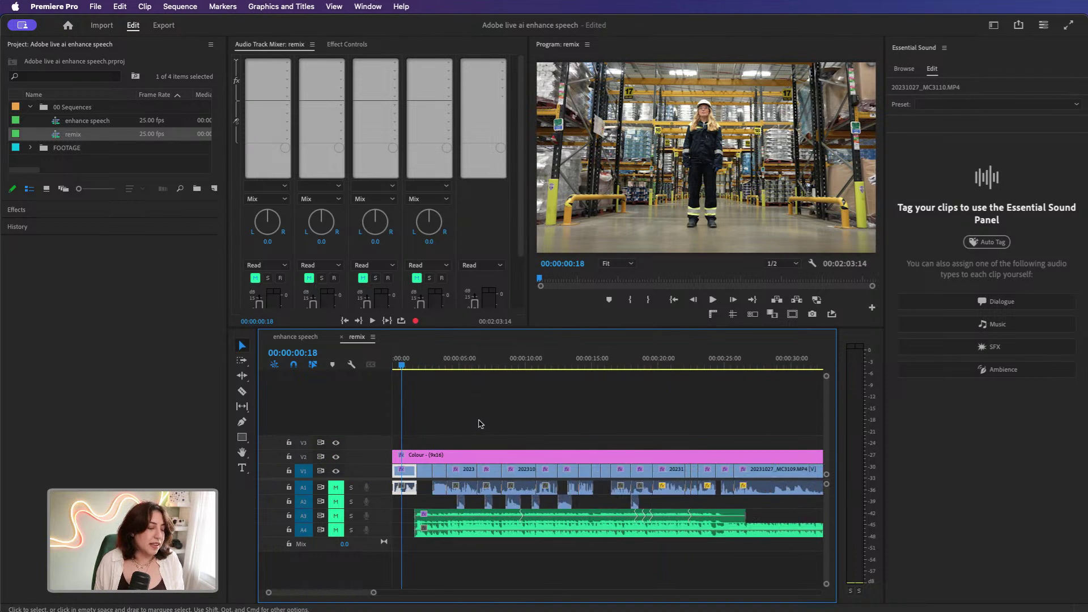
{"action": "key", "text": "minus"}
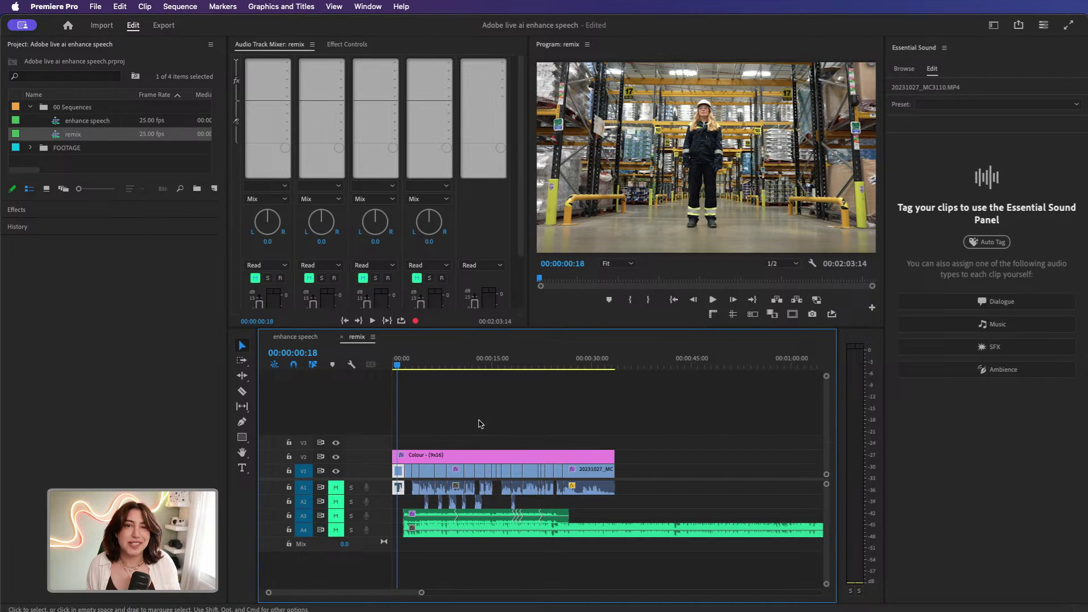
{"action": "left_click", "coordinate": [607, 517]}
{"action": "left_click", "coordinate": [621, 516]}
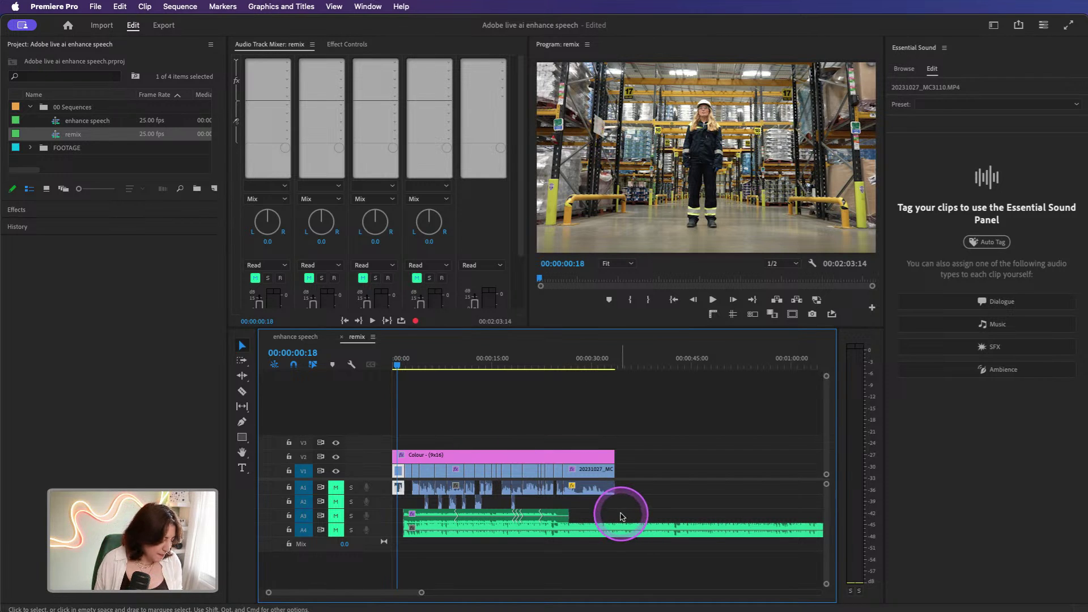
{"action": "left_click_drag", "start_coordinate": [636, 486], "coordinate": [376, 478]}
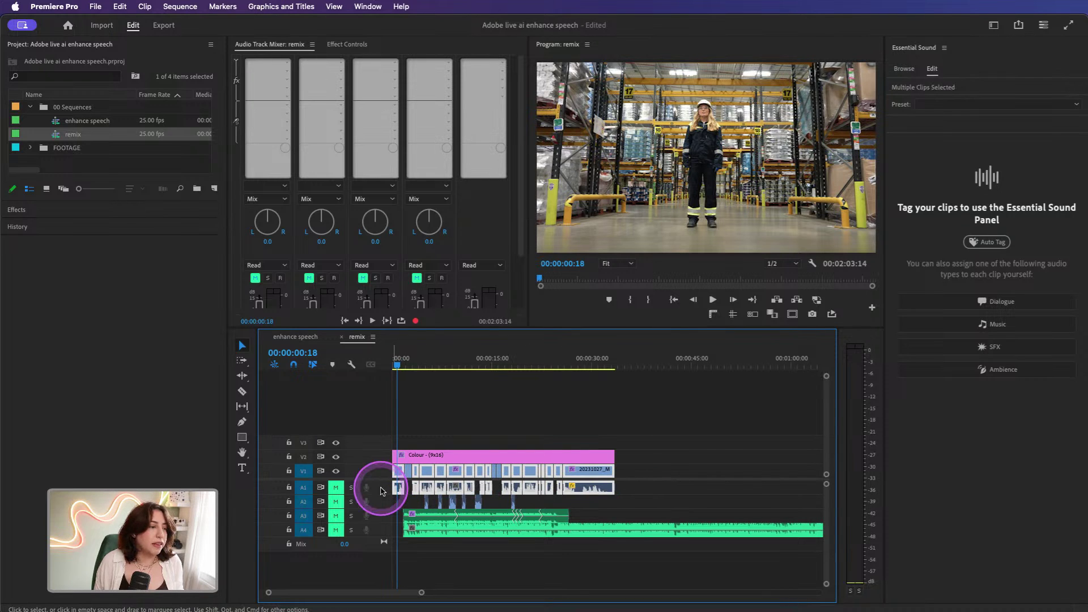
{"action": "left_click", "coordinate": [702, 474]}
{"action": "left_click", "coordinate": [972, 290]}
{"action": "left_click", "coordinate": [985, 243]}
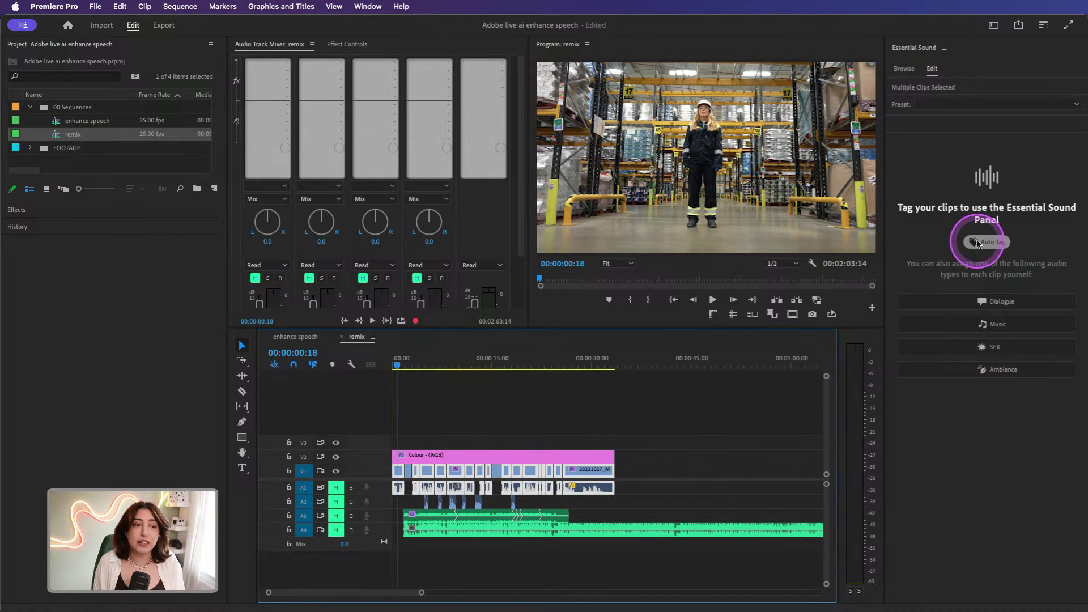
{"action": "left_click", "coordinate": [970, 304]}
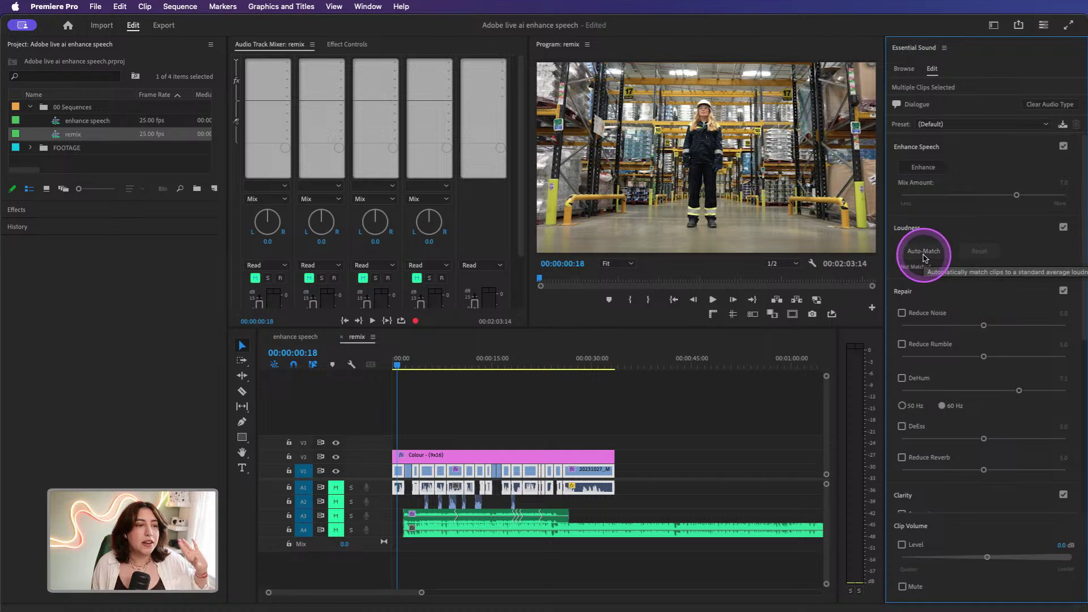
Step: Auto-match the loudness of the selected dialogue clips and move the playhead to 00:00:26:18
{"action": "left_click", "coordinate": [923, 256]}
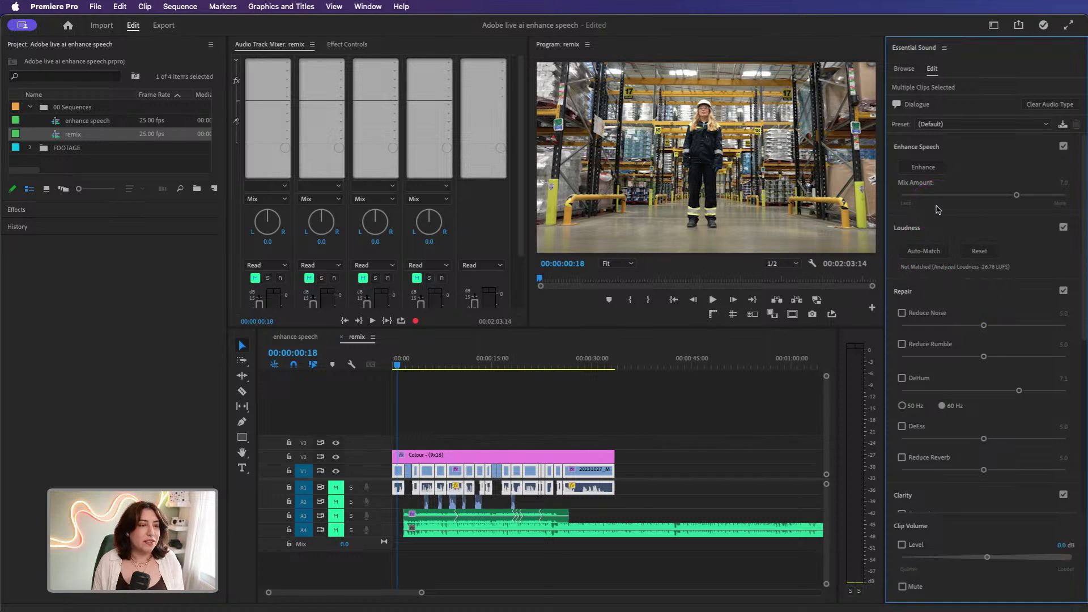
{"action": "left_click", "coordinate": [929, 255]}
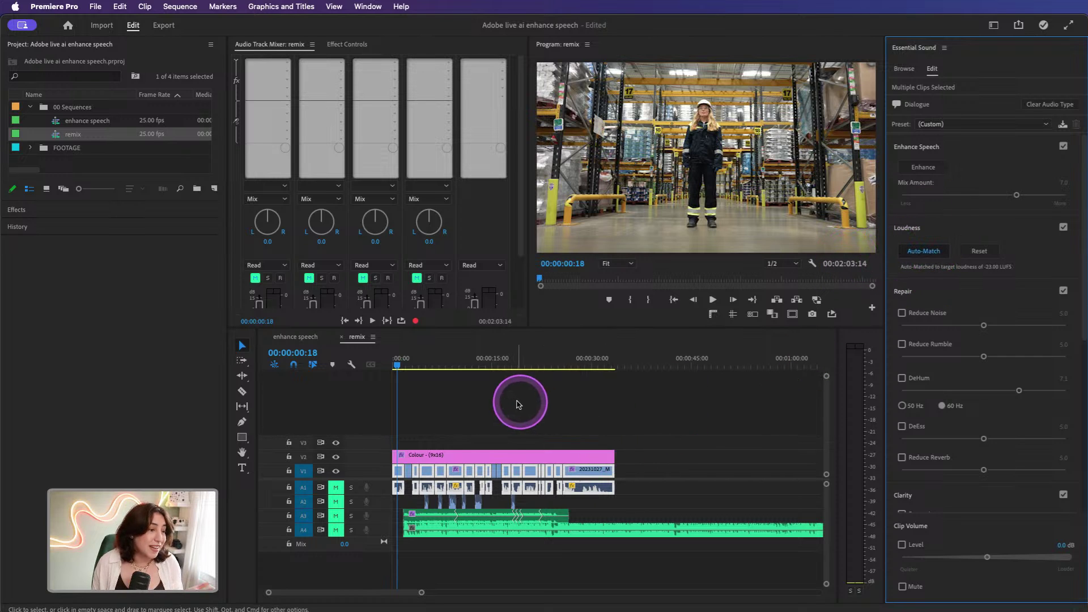
{"action": "left_click", "coordinate": [562, 364]}
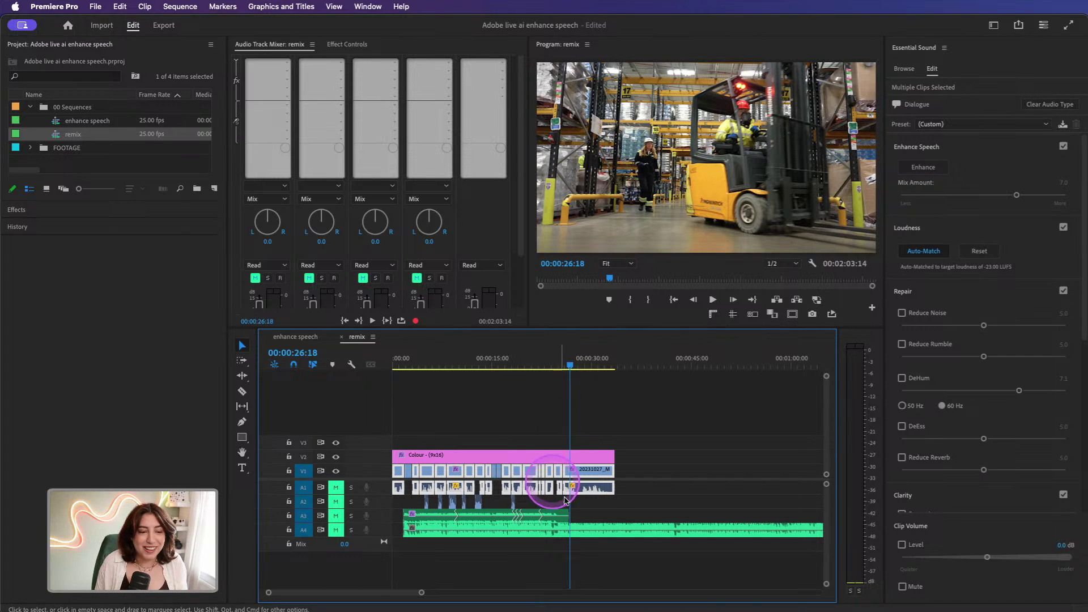
{"action": "key", "text": "super+Tab"}
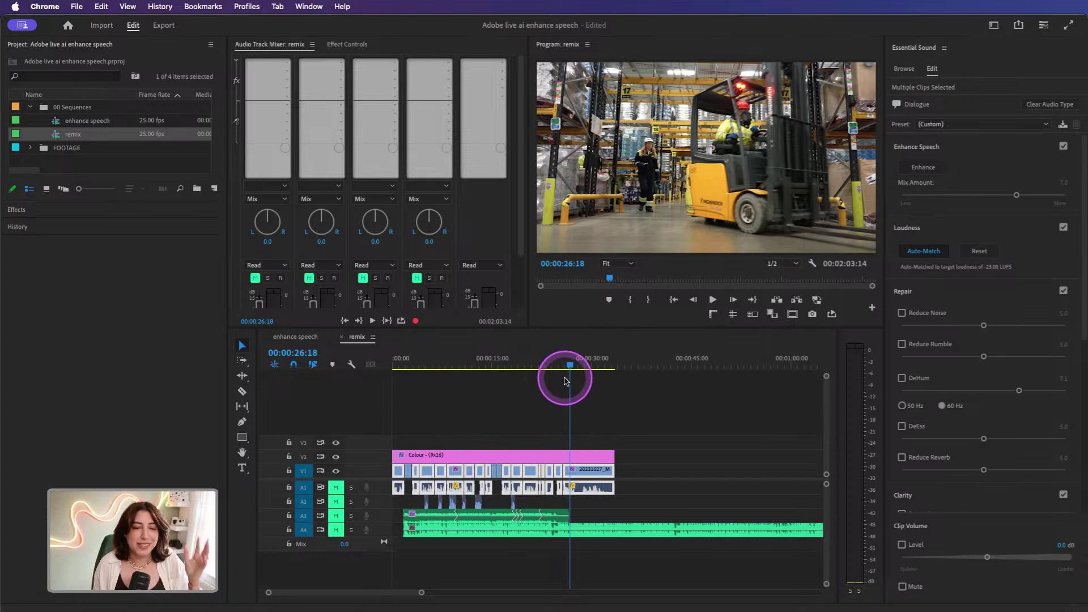
{"action": "left_click", "coordinate": [730, 376]}
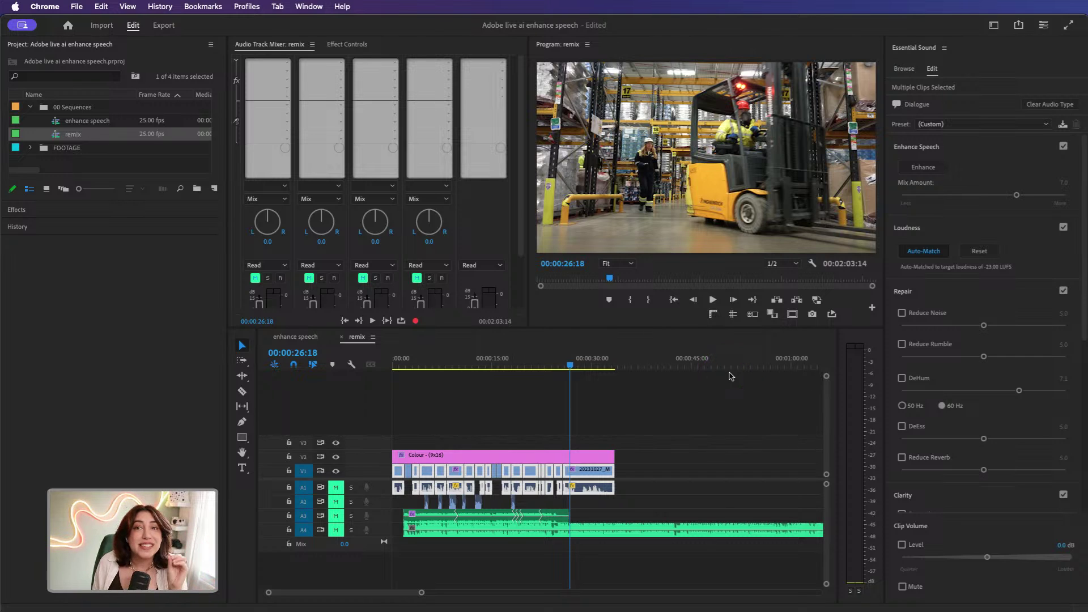
{"action": "left_click", "coordinate": [730, 376]}
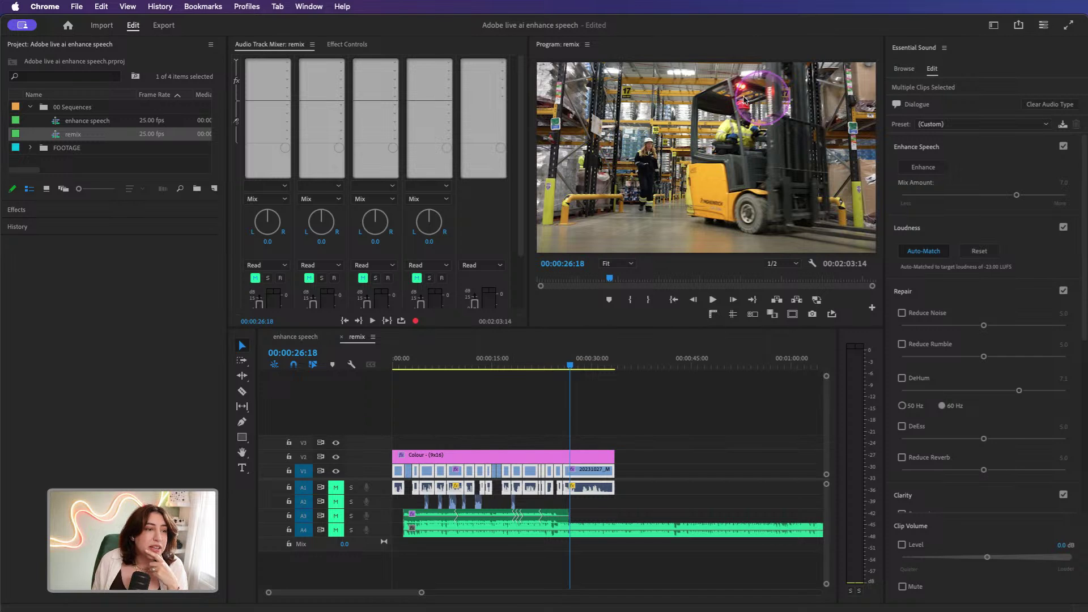
Step: Apply Enhance Speech to the selected dialogue clips with a mix amount of 7.0
{"action": "left_click", "coordinate": [911, 170]}
{"action": "left_click", "coordinate": [911, 170]}
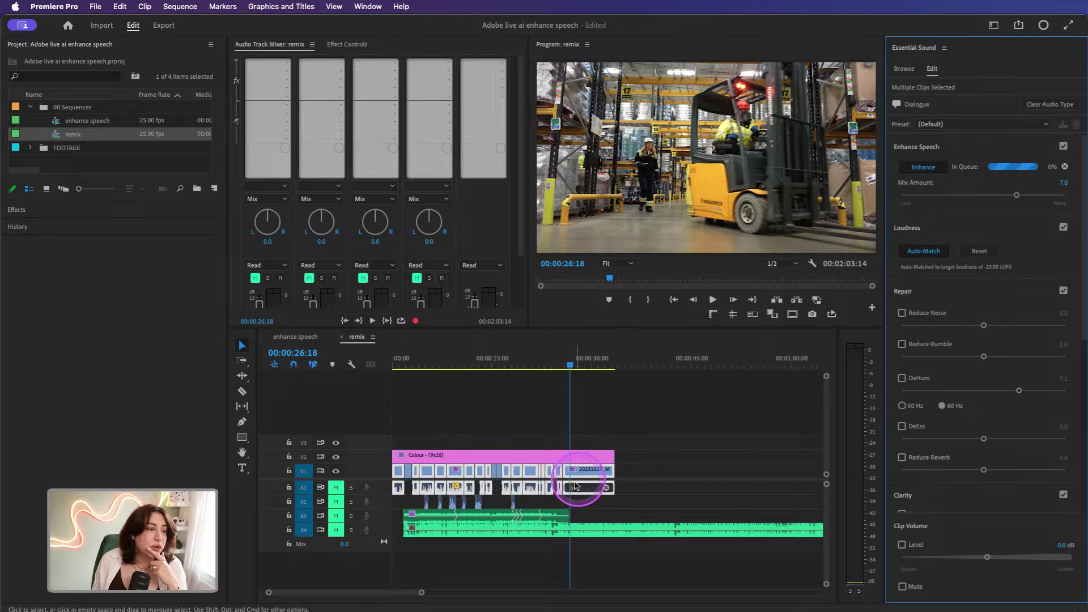
Step: Unmute audio track A1 and place the playhead at 00:00:26:03, near the start of the last 20231027_MC3109.MP4 clip
{"action": "key", "text": "="}
{"action": "key", "text": "="}
{"action": "key", "text": "="}
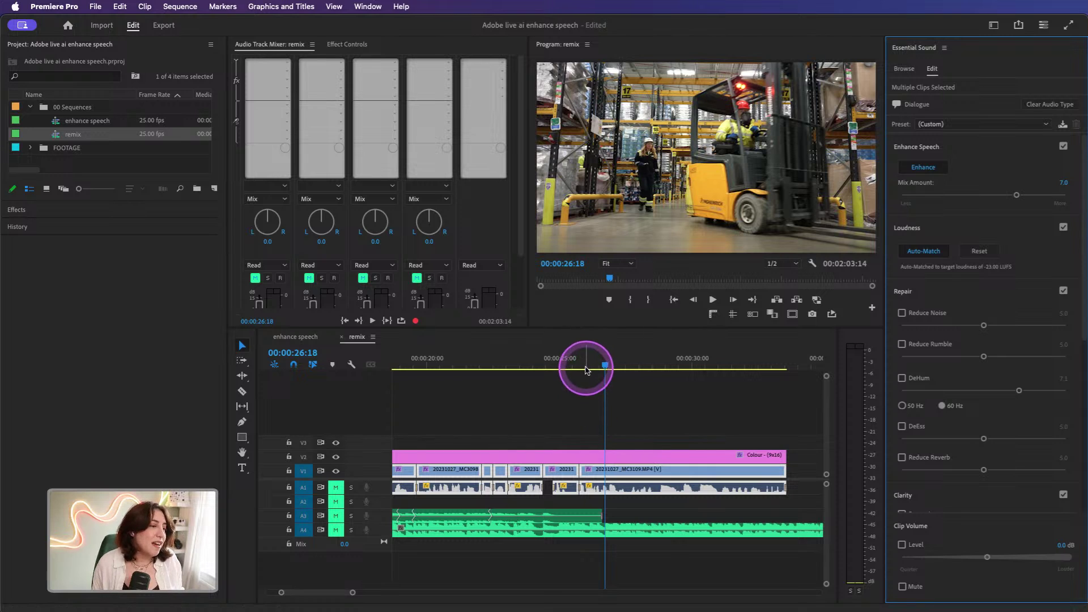
{"action": "left_click", "coordinate": [336, 487]}
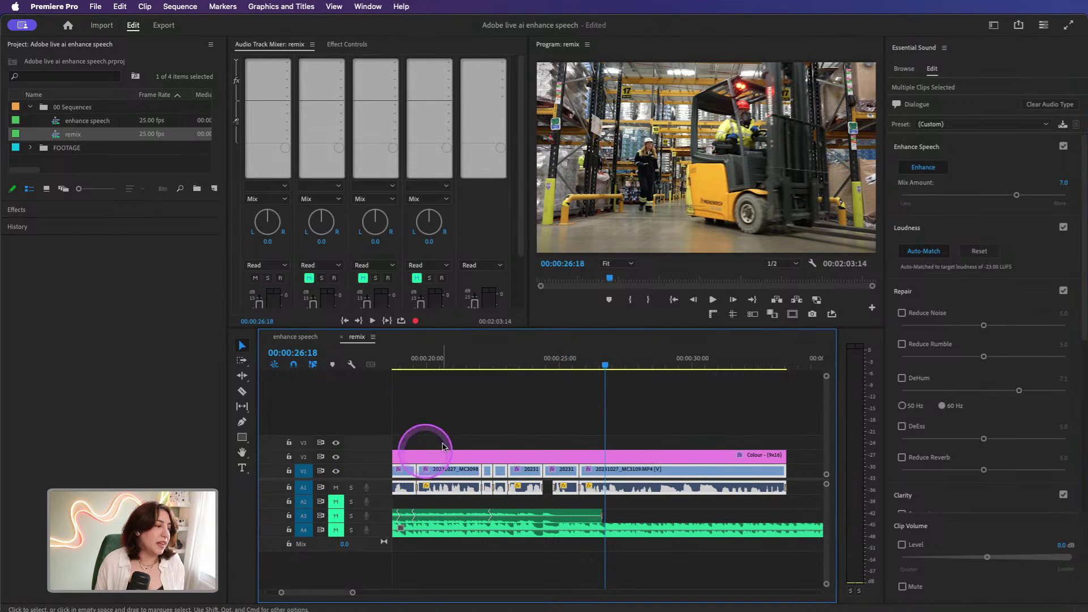
{"action": "left_click", "coordinate": [590, 366]}
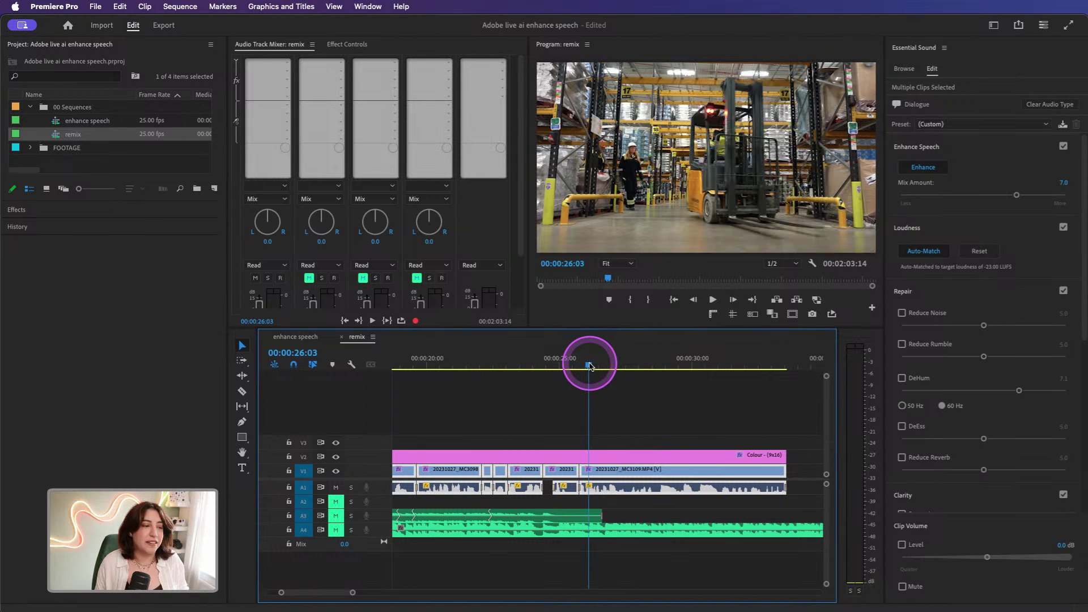
Step: Play the last 20231027_MC3109.MP4 clip from 00:00:26:03 to hear its enhanced dialogue
{"action": "key", "text": "space"}
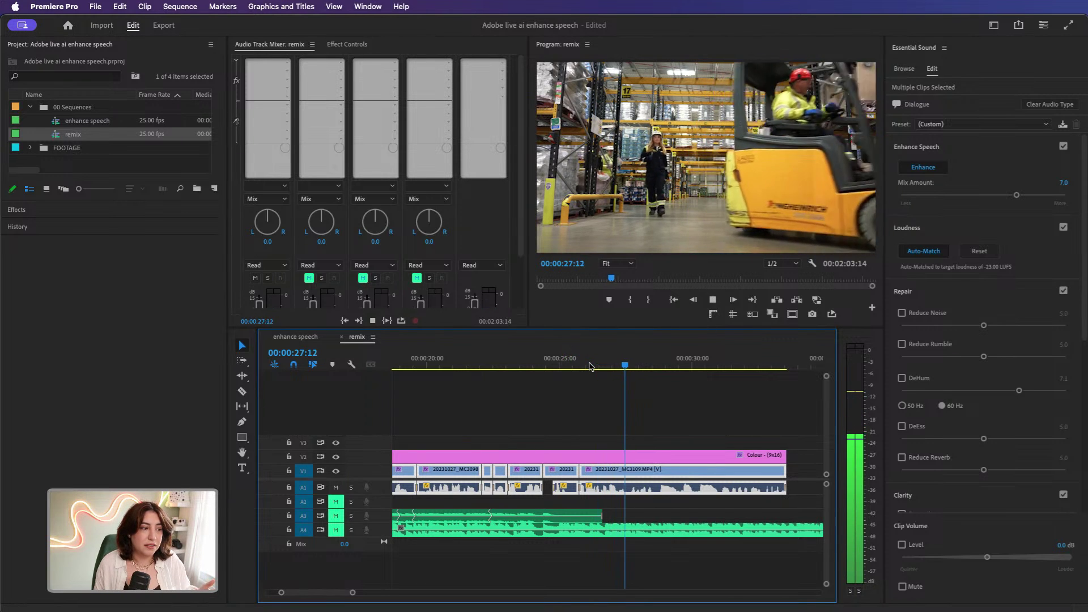
{"action": "key", "text": "space"}
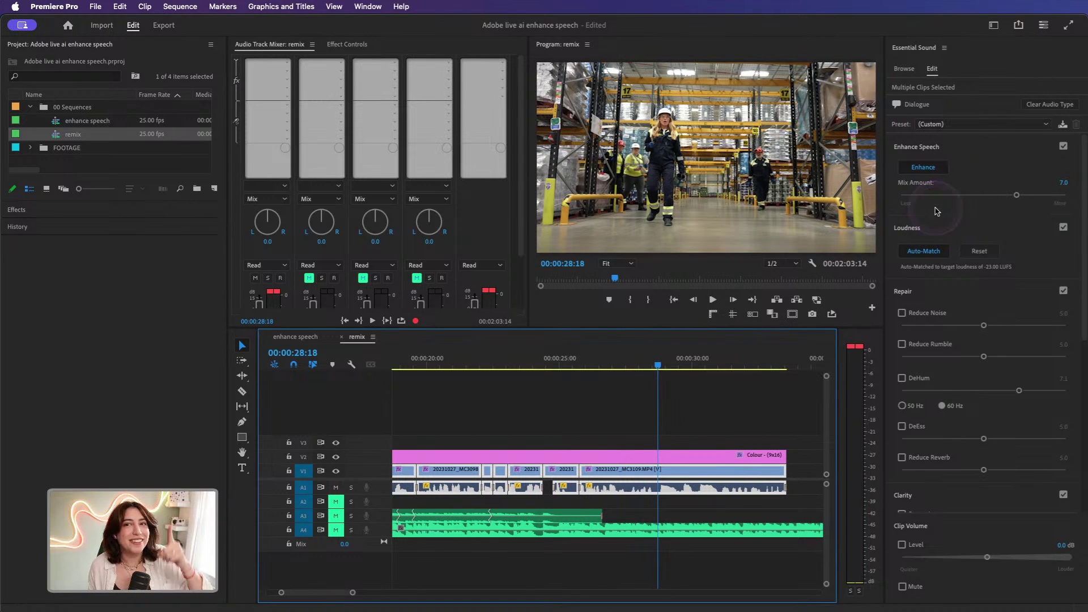
Step: Switch to the enhance speech sequence and play the original audio of 20231025_MC2888.MP4 from near its start
{"action": "left_click", "coordinate": [306, 337]}
{"action": "left_click", "coordinate": [631, 453]}
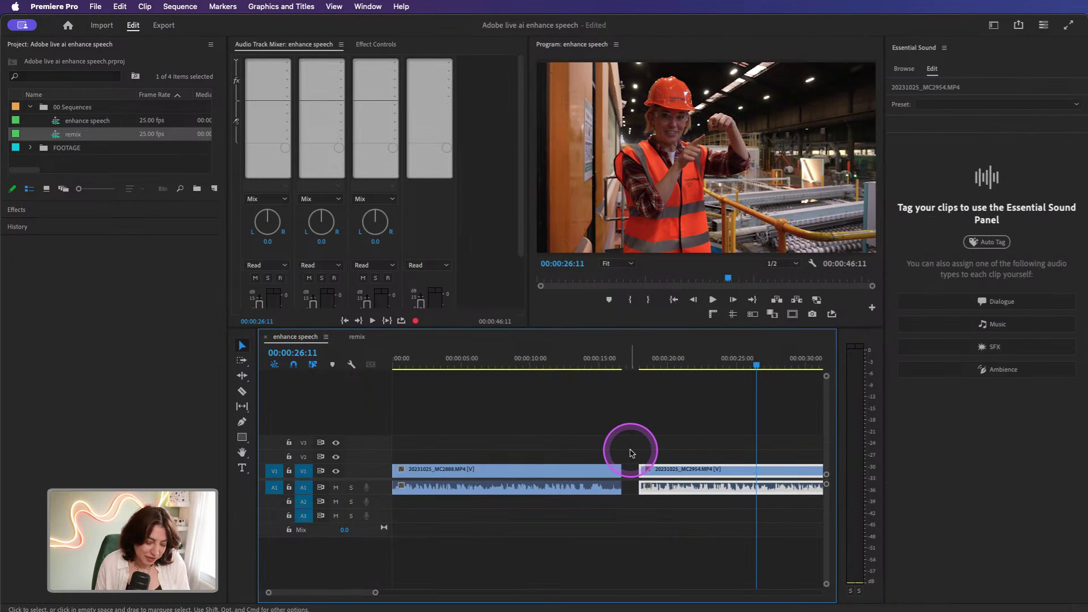
{"action": "key", "text": "minus"}
{"action": "left_click", "coordinate": [412, 364]}
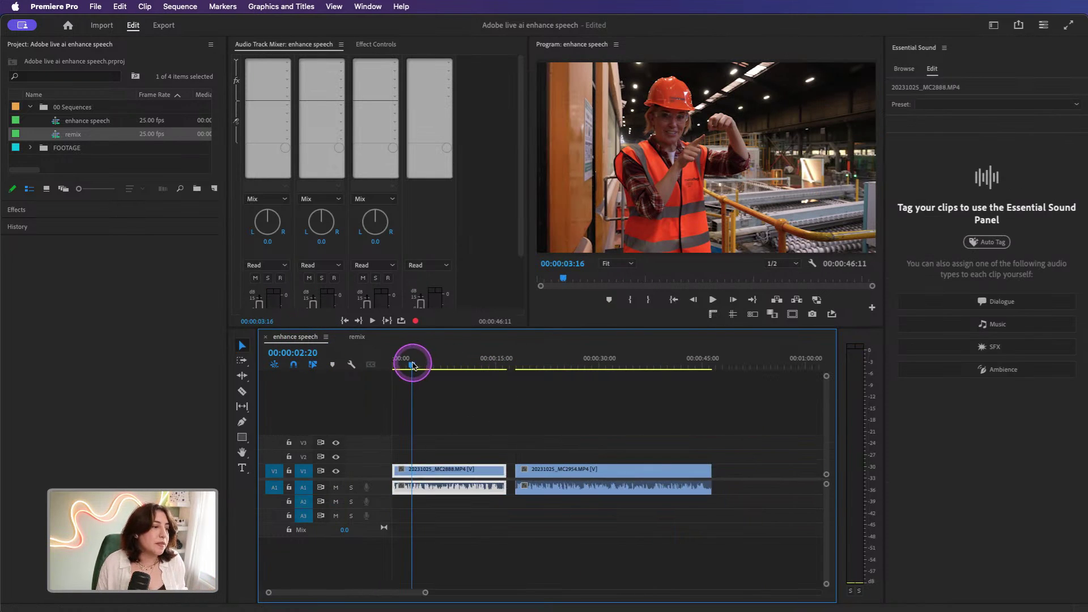
{"action": "left_click", "coordinate": [412, 364]}
{"action": "key", "text": "space"}
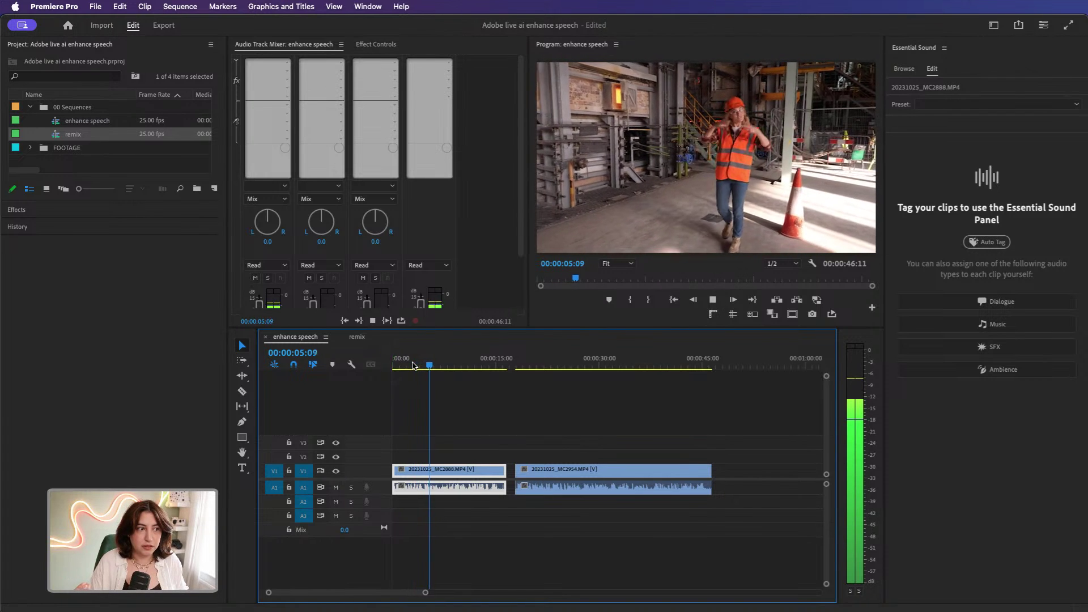
{"action": "key", "text": "space"}
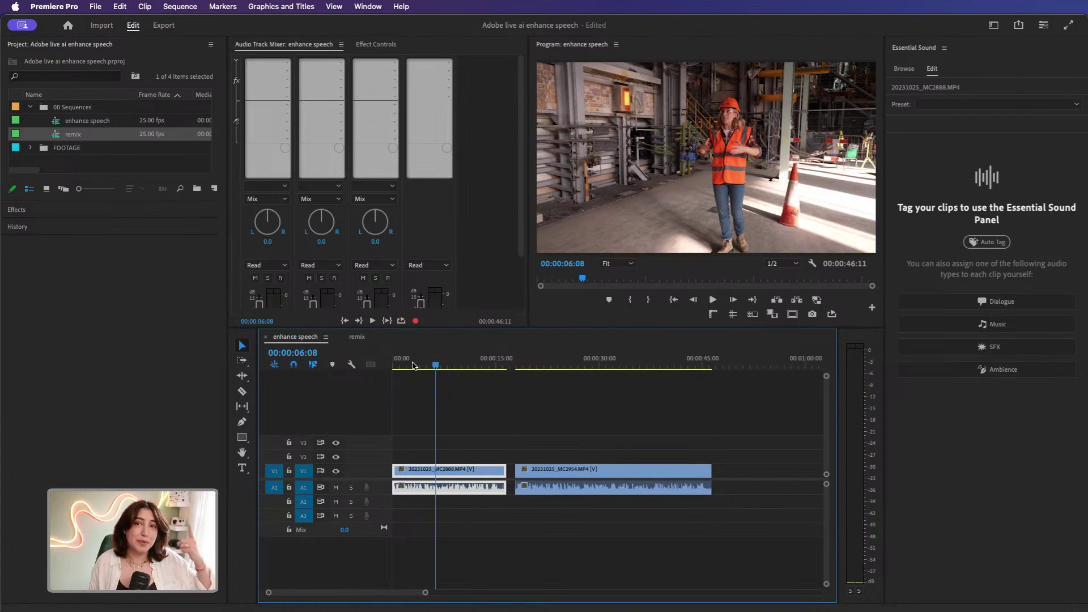
Step: Tag the 20231025_MC2888.MP4 clip as Dialogue and apply Enhance Speech to it
{"action": "left_click", "coordinate": [982, 300]}
{"action": "left_click", "coordinate": [923, 167]}
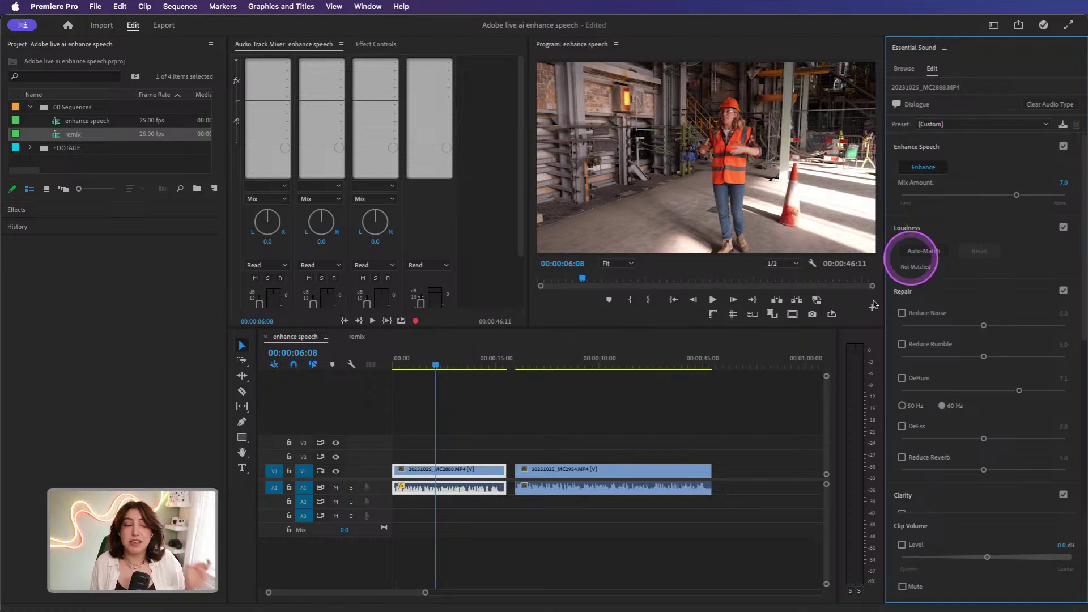
Step: Play back the 20231025_MC2888.MP4 clip, switching Enhance Speech off and on again to compare the sound
{"action": "left_click", "coordinate": [435, 367]}
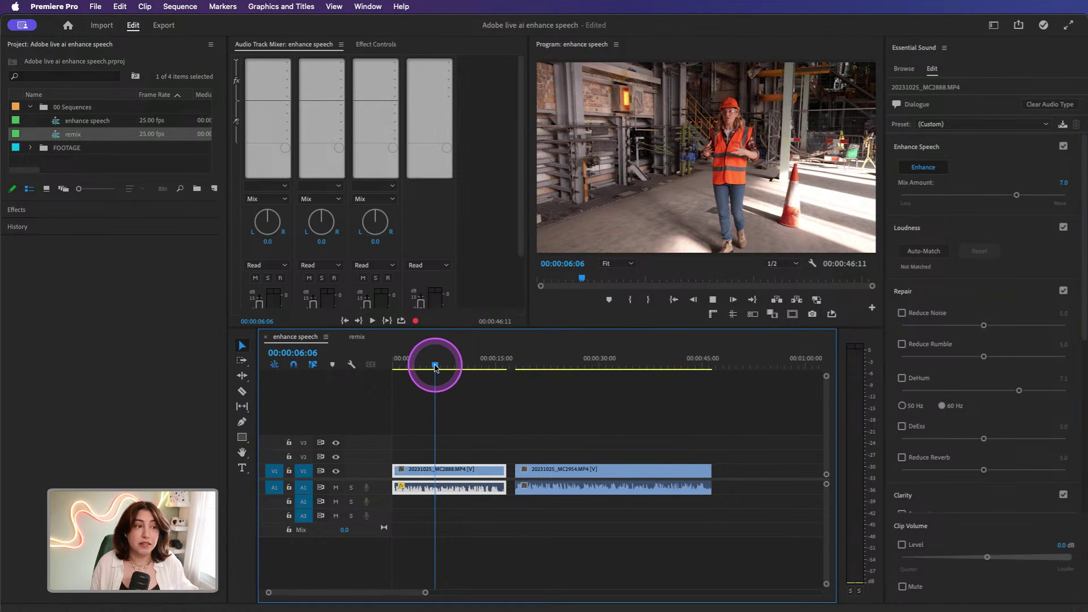
{"action": "key", "text": "space"}
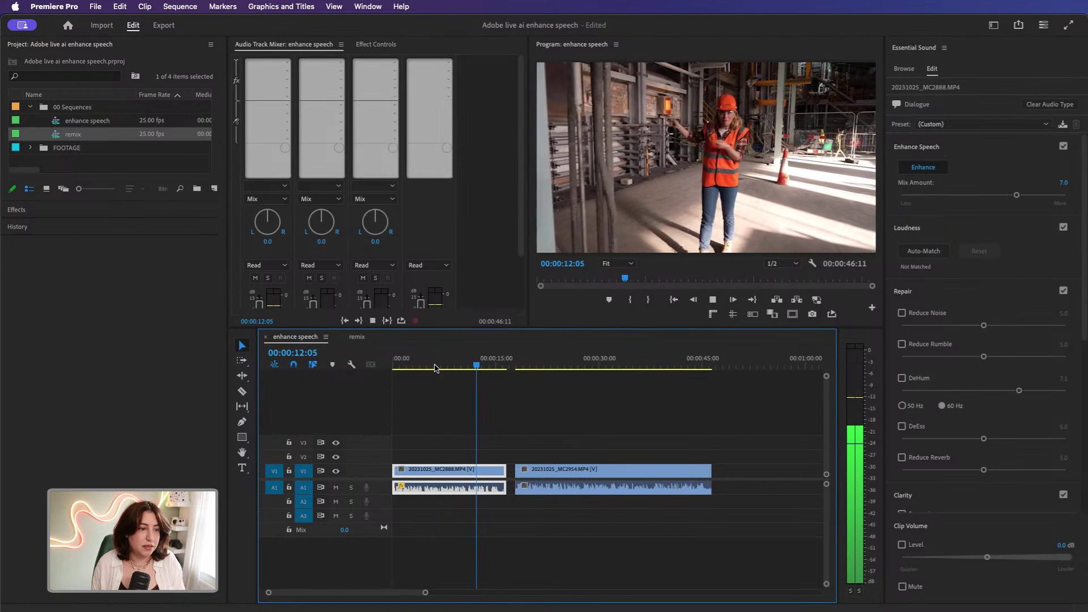
{"action": "key", "text": "space"}
{"action": "left_click_drag", "start_coordinate": [435, 367], "coordinate": [403, 371]}
{"action": "left_click", "coordinate": [403, 368]}
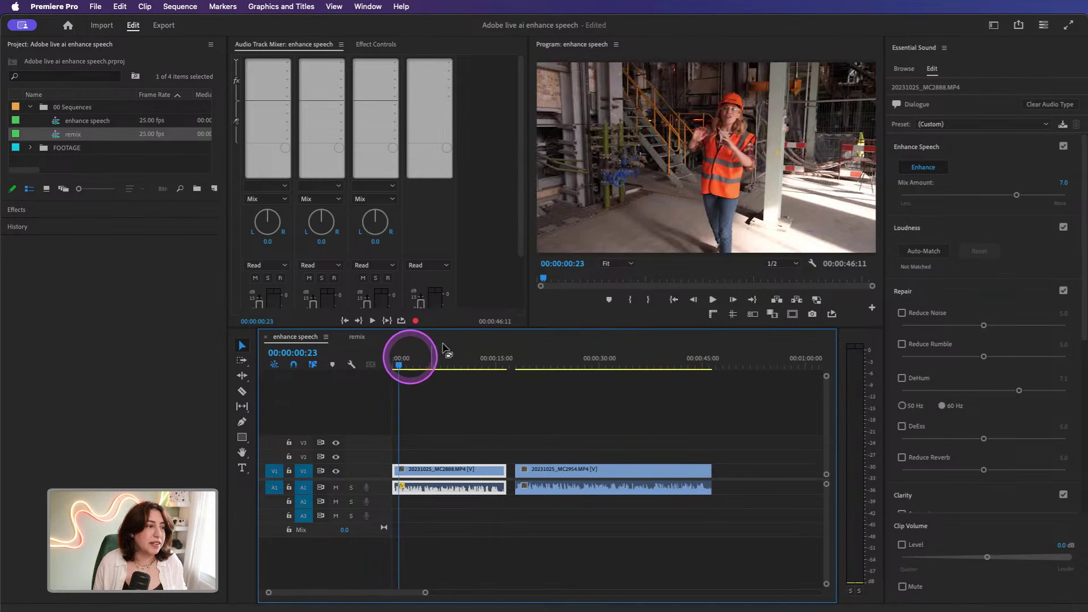
{"action": "key", "text": "space"}
{"action": "left_click", "coordinate": [1064, 147]}
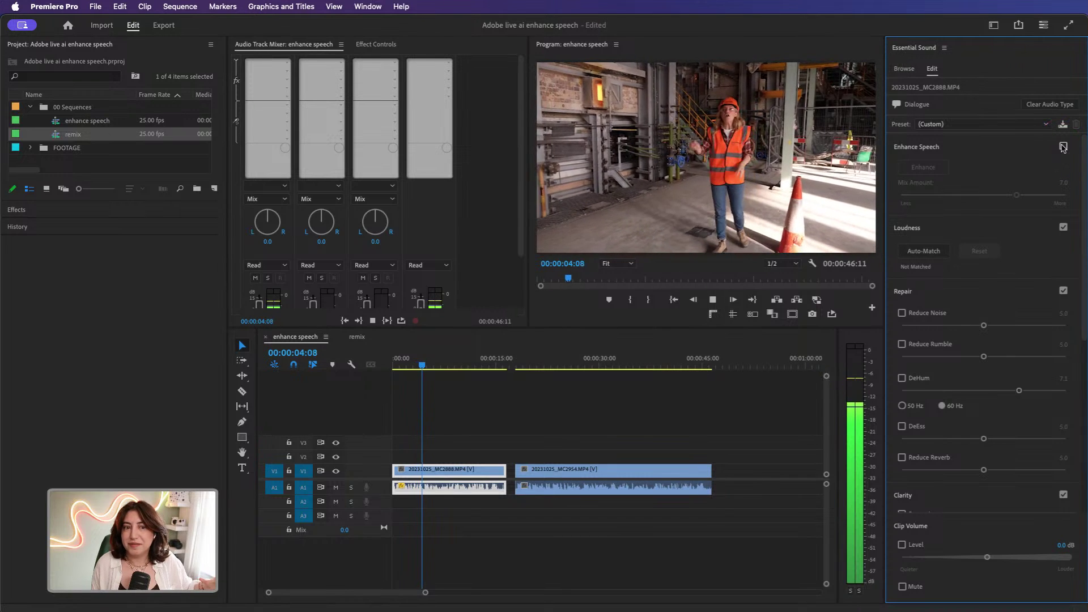
{"action": "left_click", "coordinate": [1063, 146]}
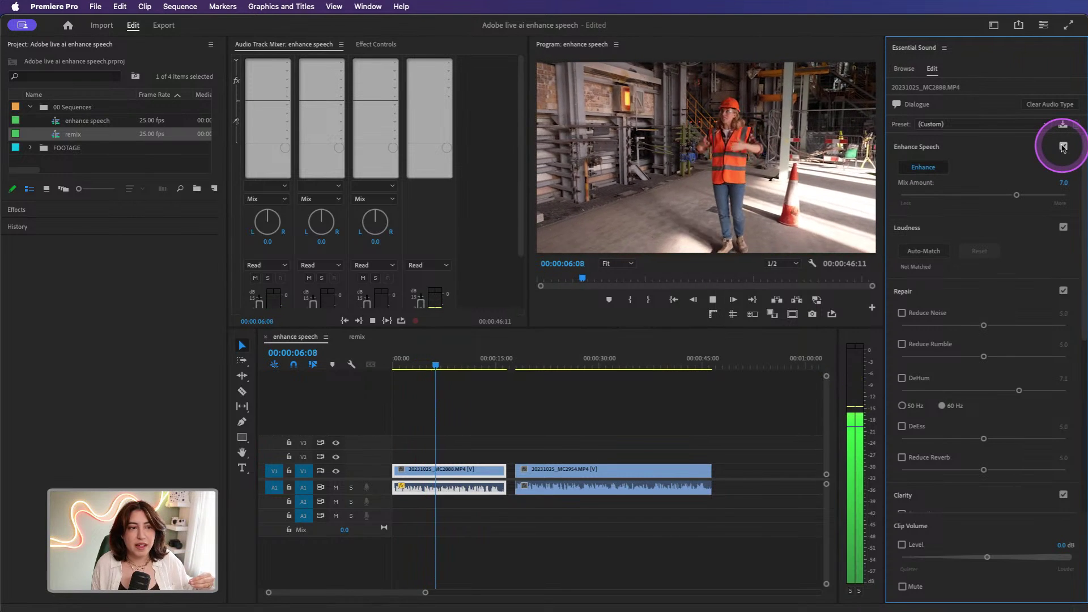
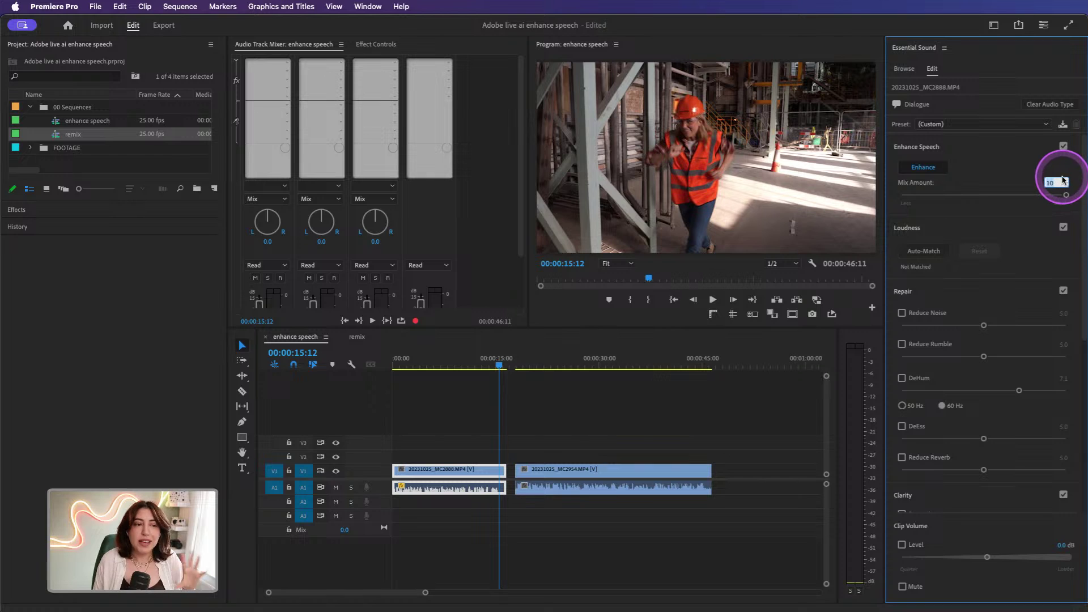
Step: Set the Enhance Speech mix amount of 20231025_MC2888.MP4 to 7.0
{"action": "type", "text": "7"}
{"action": "key", "text": "Return"}
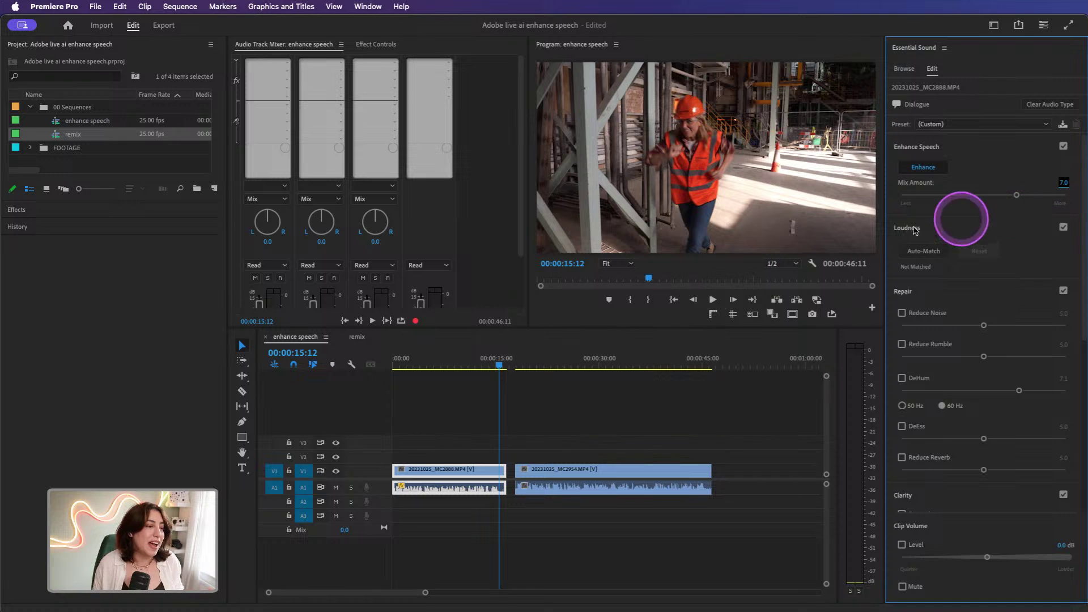
Step: Listen to the original audio of 20231025_MC2954.MP4, and apply Enhance Speech to the clip as Dialogue
{"action": "left_click", "coordinate": [539, 363]}
{"action": "key", "text": "space"}
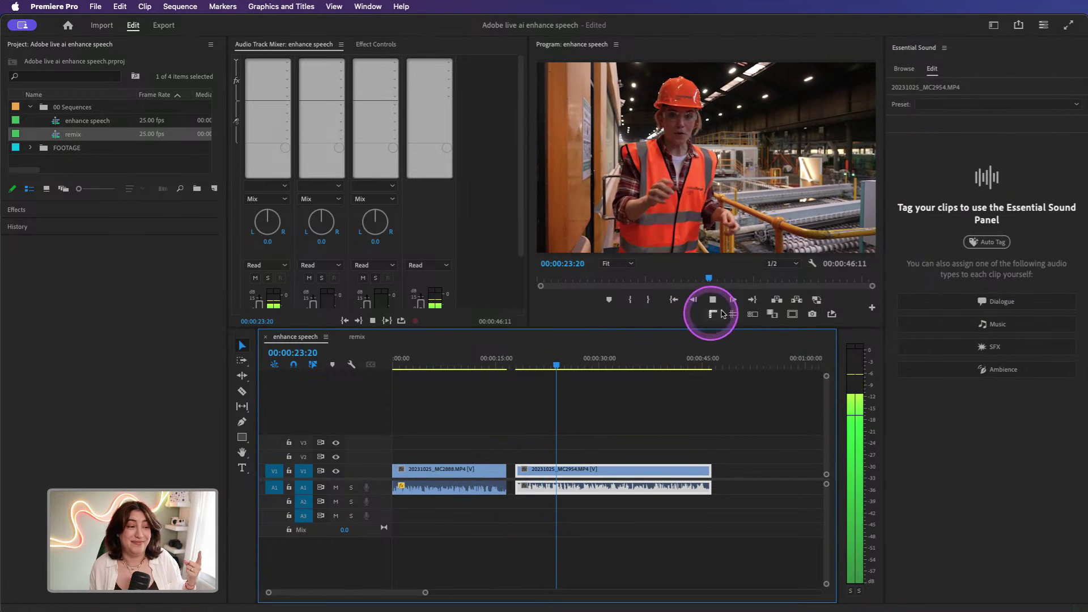
{"action": "left_click", "coordinate": [984, 301]}
{"action": "left_click", "coordinate": [921, 166]}
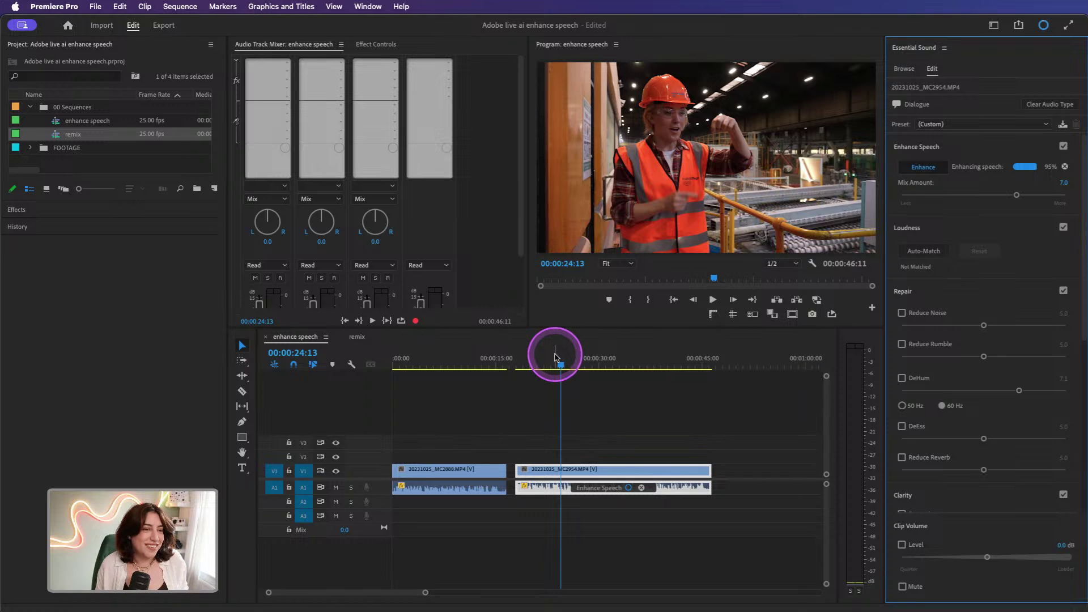
Step: Play the enhanced 20231025_MC2954.MP4 clip and raise its Enhance Speech mix amount to 10.0
{"action": "key", "text": "space"}
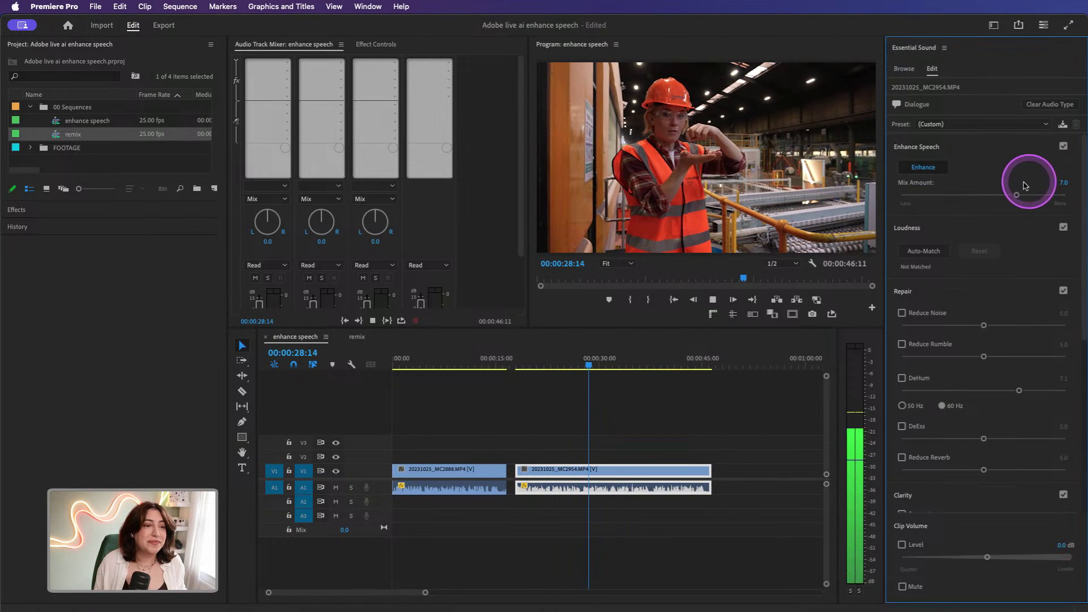
{"action": "left_click_drag", "start_coordinate": [1016, 195], "coordinate": [1081, 197]}
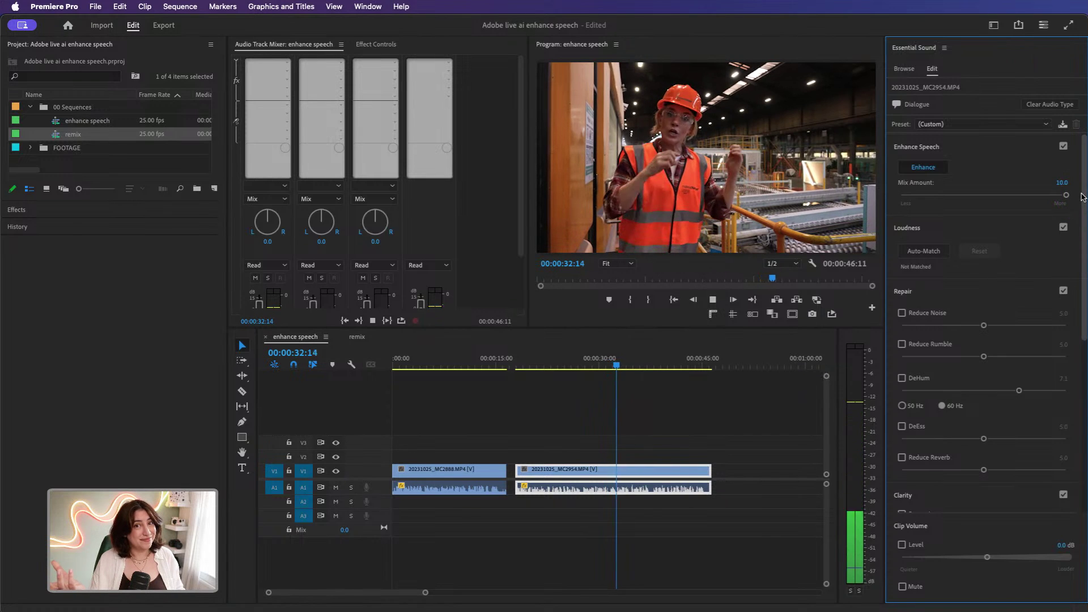
{"action": "key", "text": "space"}
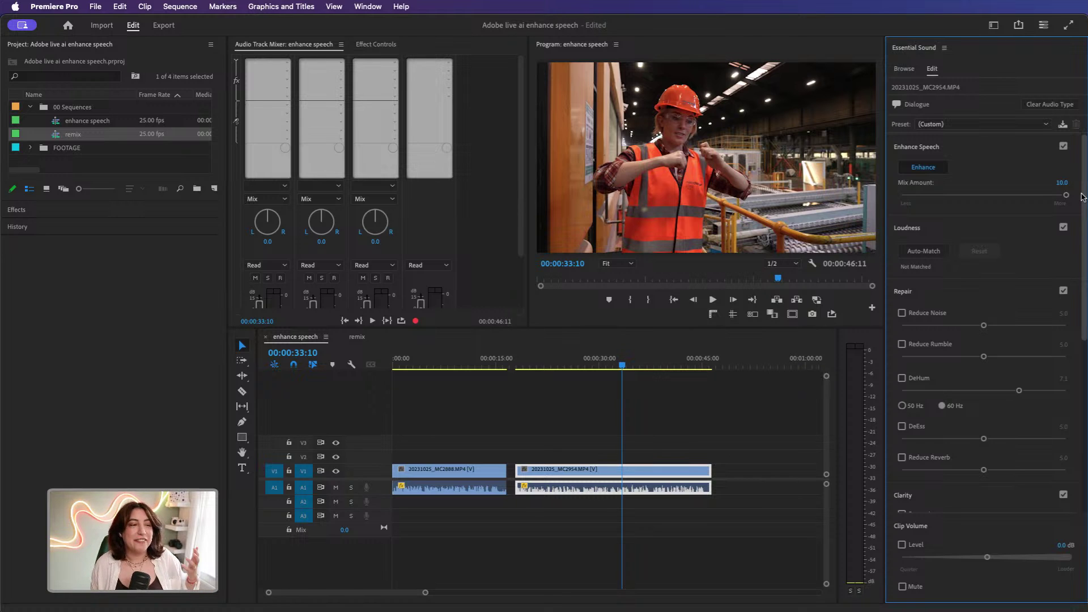
{"action": "left_click", "coordinate": [1081, 197]}
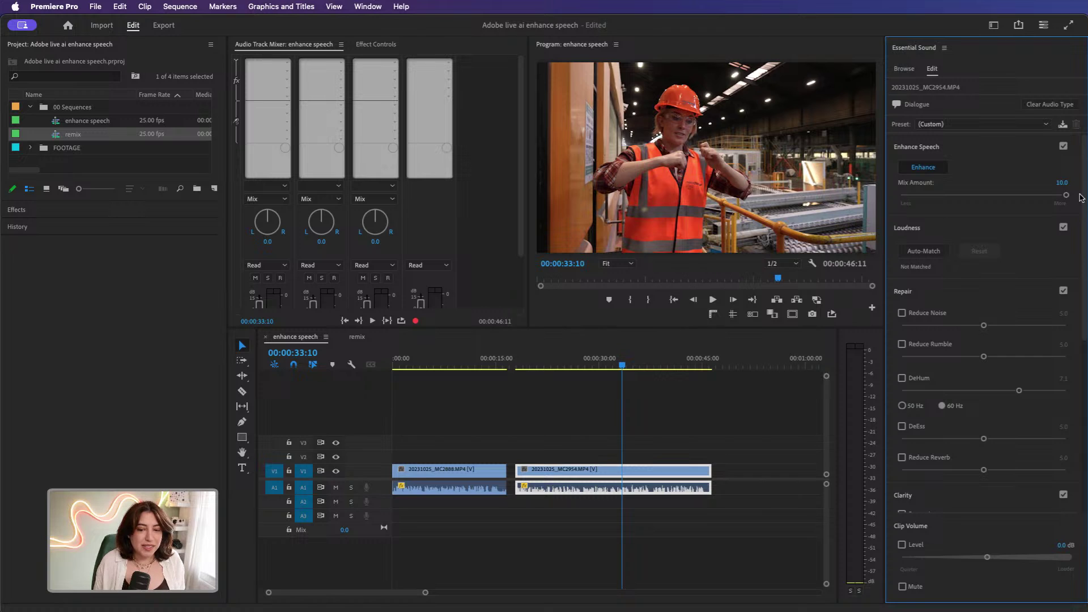
Step: Replay 20231025_MC2954.MP4 from near its start and set its Enhance Speech mix amount to 8.0
{"action": "left_click", "coordinate": [527, 363]}
{"action": "key", "text": "space"}
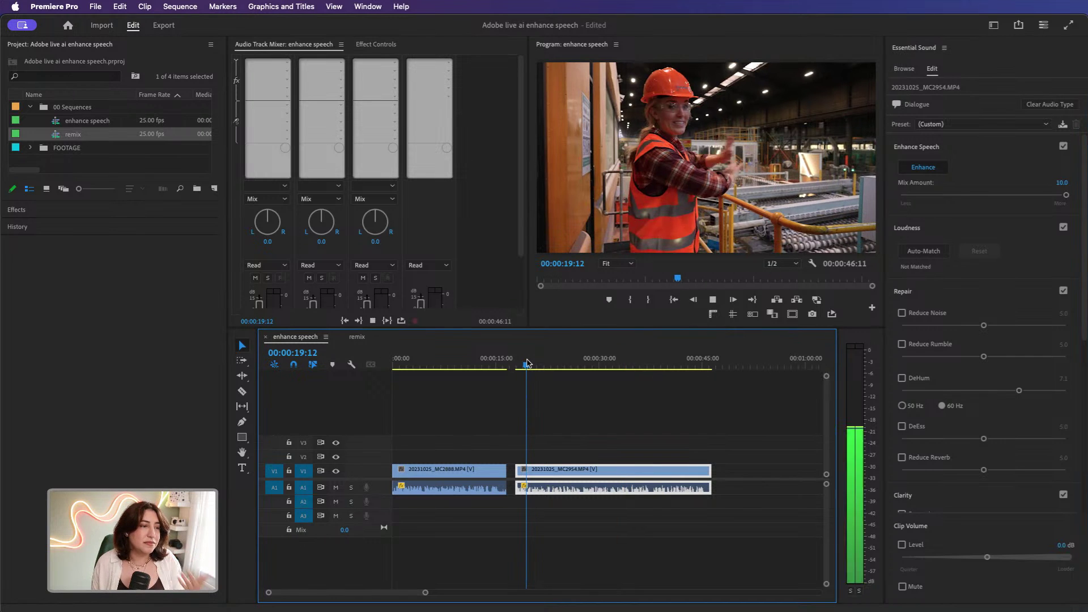
{"action": "left_click", "coordinate": [1058, 182]}
{"action": "type", "text": "8"}
{"action": "key", "text": "Return"}
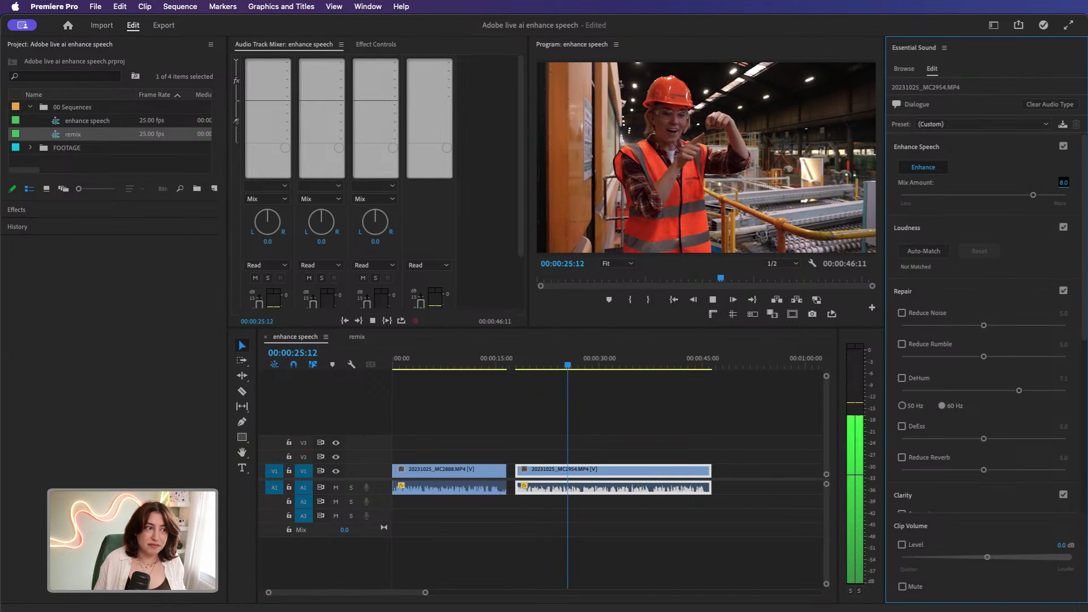
Step: Turn off Enhance Speech for 20231025_MC2954.MP4 during playback to hear the original sound, and stop playback
{"action": "left_click", "coordinate": [1063, 147]}
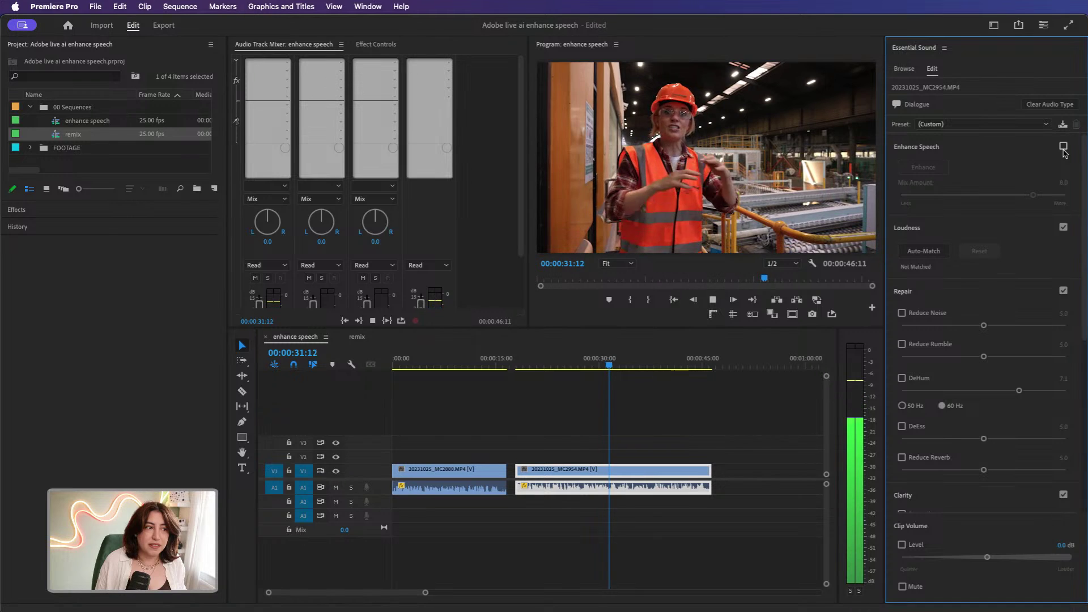
{"action": "key", "text": "space"}
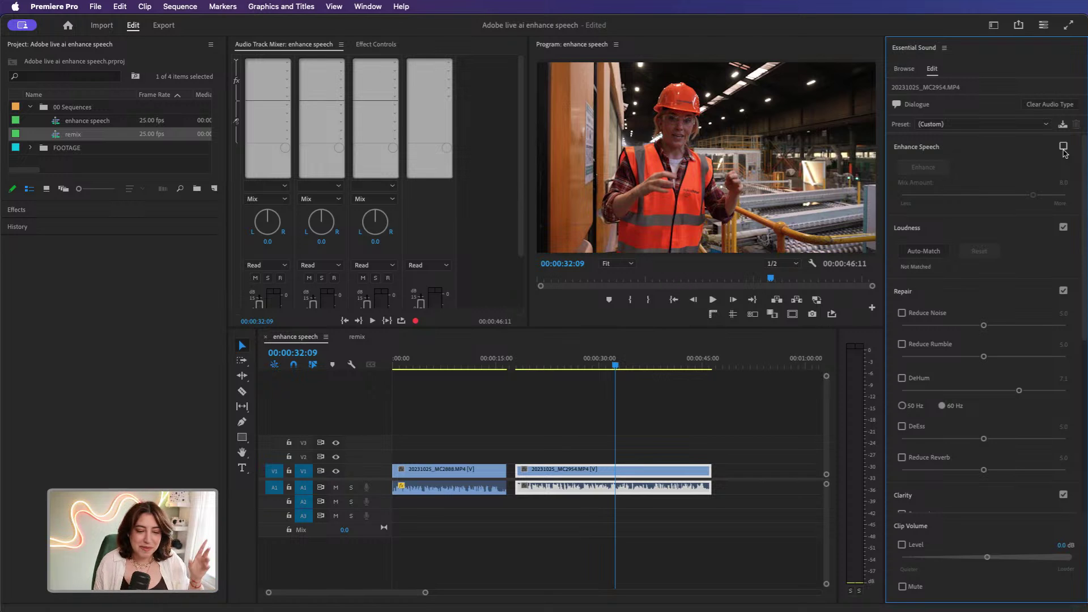
Step: Return to the remix sequence and turn off Enhance Speech for the selected dialogue clips
{"action": "left_click", "coordinate": [356, 337]}
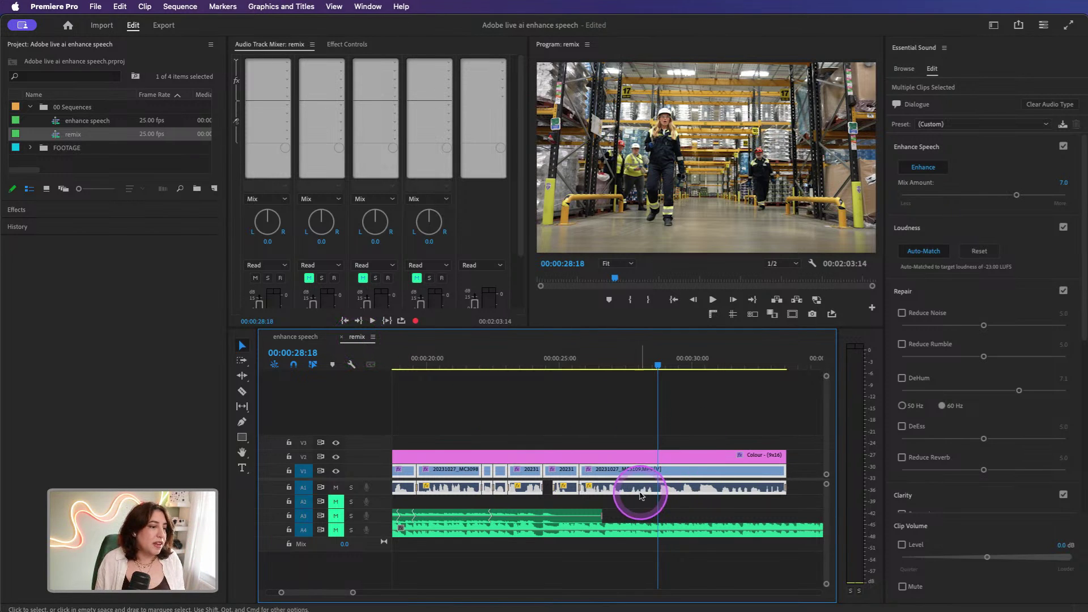
{"action": "left_click", "coordinate": [1063, 146]}
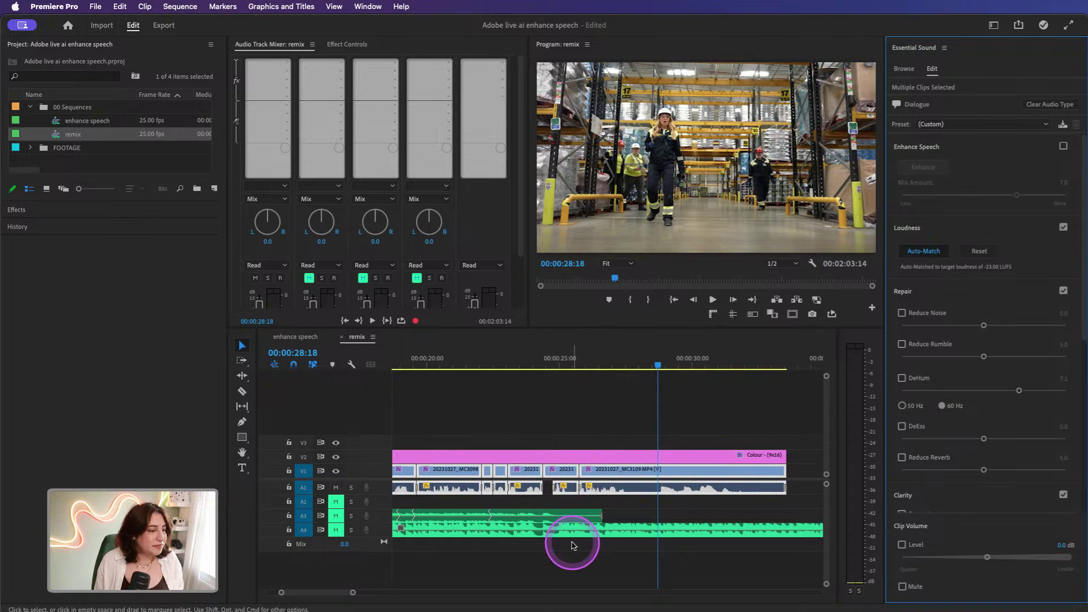
Step: Unmute audio tracks A2 and A3 and play the remix sequence from its start through the end of the video clips
{"action": "left_click", "coordinate": [335, 515]}
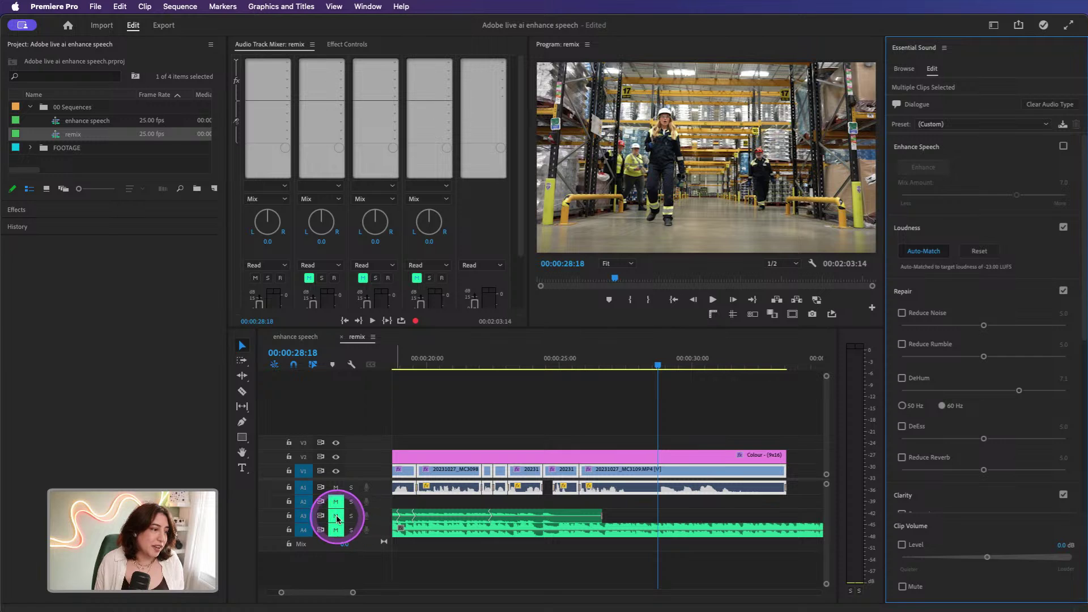
{"action": "left_click", "coordinate": [336, 502]}
{"action": "key", "text": "minus"}
{"action": "key", "text": "minus"}
{"action": "key", "text": "minus"}
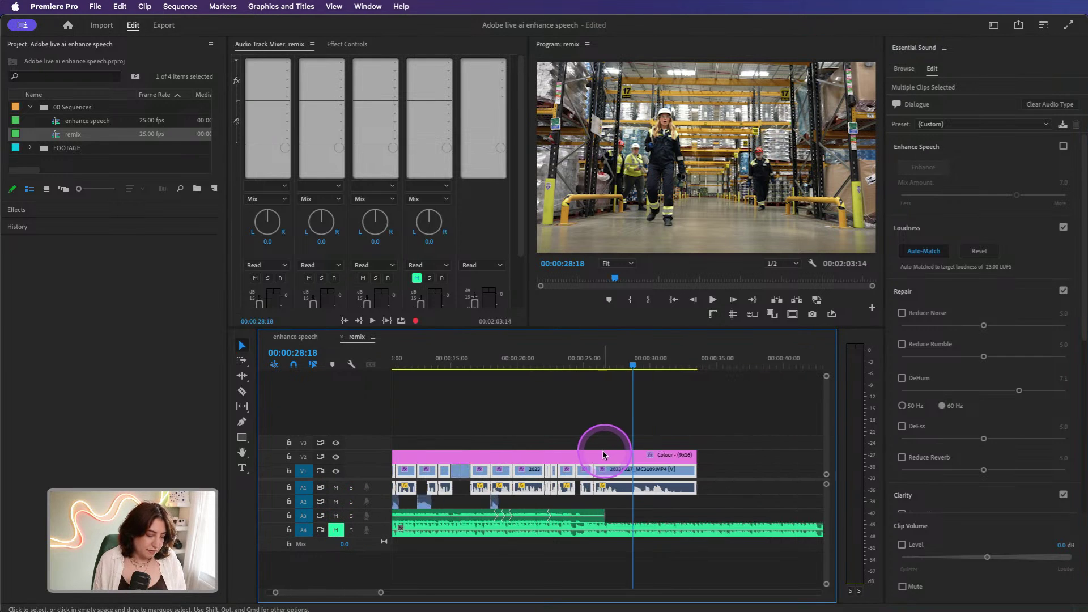
{"action": "left_click_drag", "start_coordinate": [412, 371], "coordinate": [358, 363]}
{"action": "key", "text": "space"}
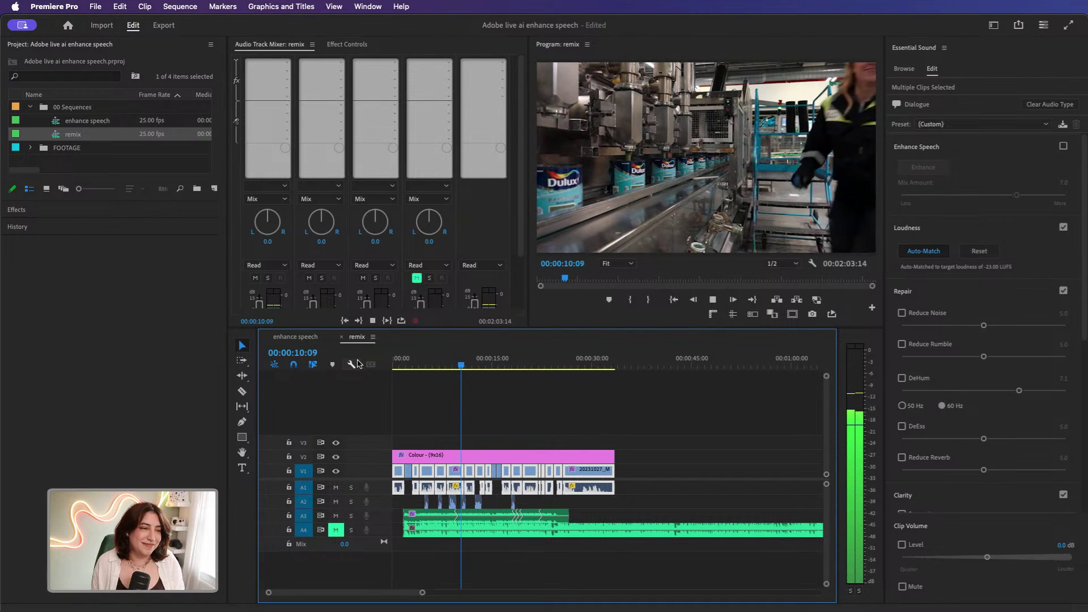
{"action": "left_click", "coordinate": [357, 364]}
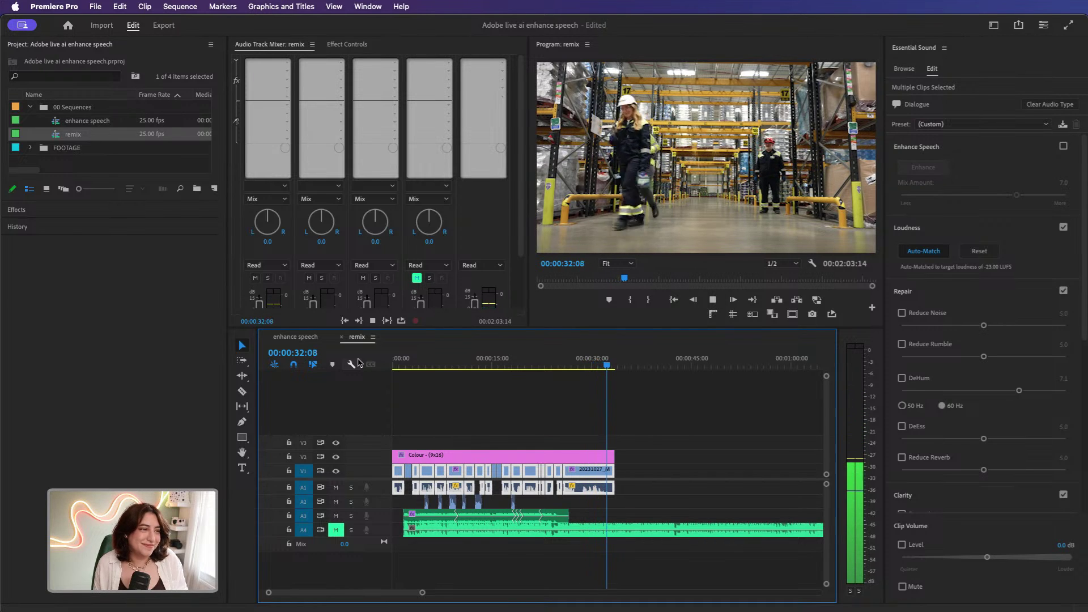
{"action": "left_click", "coordinate": [358, 362]}
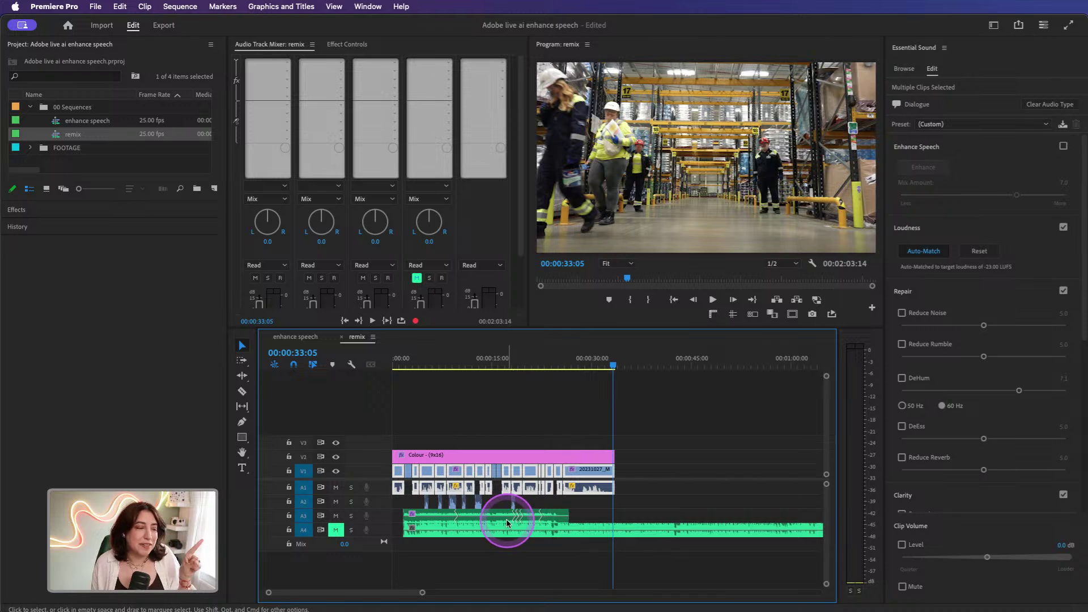
Step: Activate the Remix tool, and tag the A4 music clip as Music with the Balanced Background Music preset
{"action": "key", "text": "minus"}
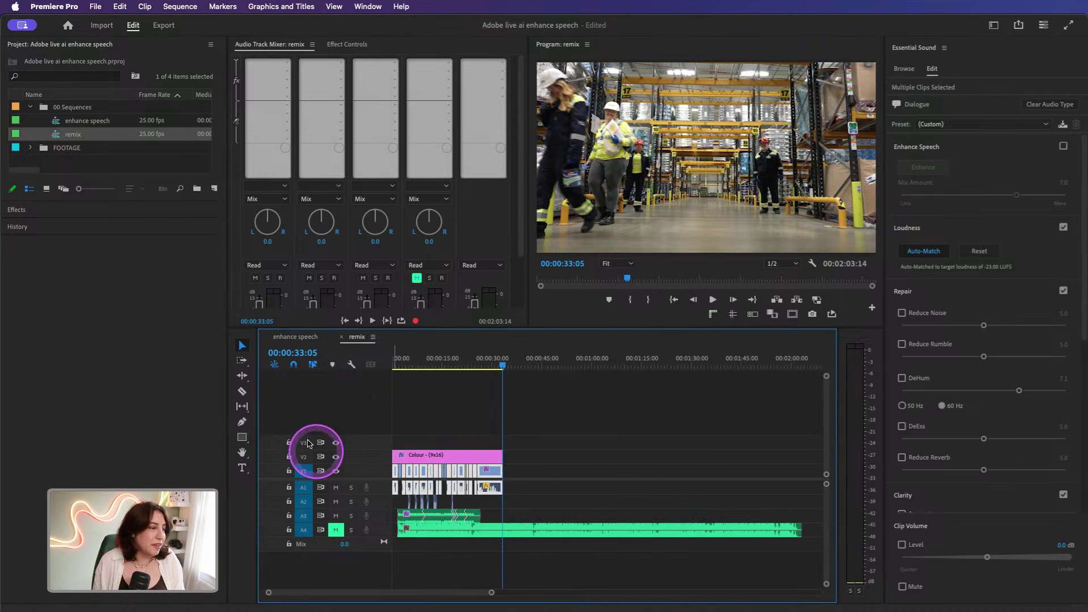
{"action": "left_click", "coordinate": [242, 377]}
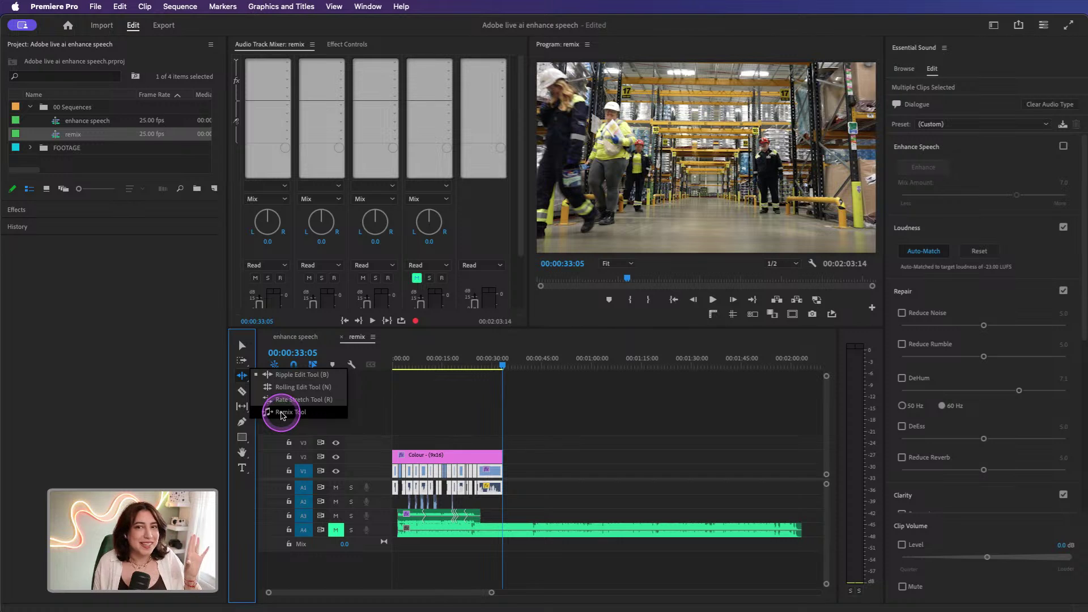
{"action": "left_click", "coordinate": [282, 413]}
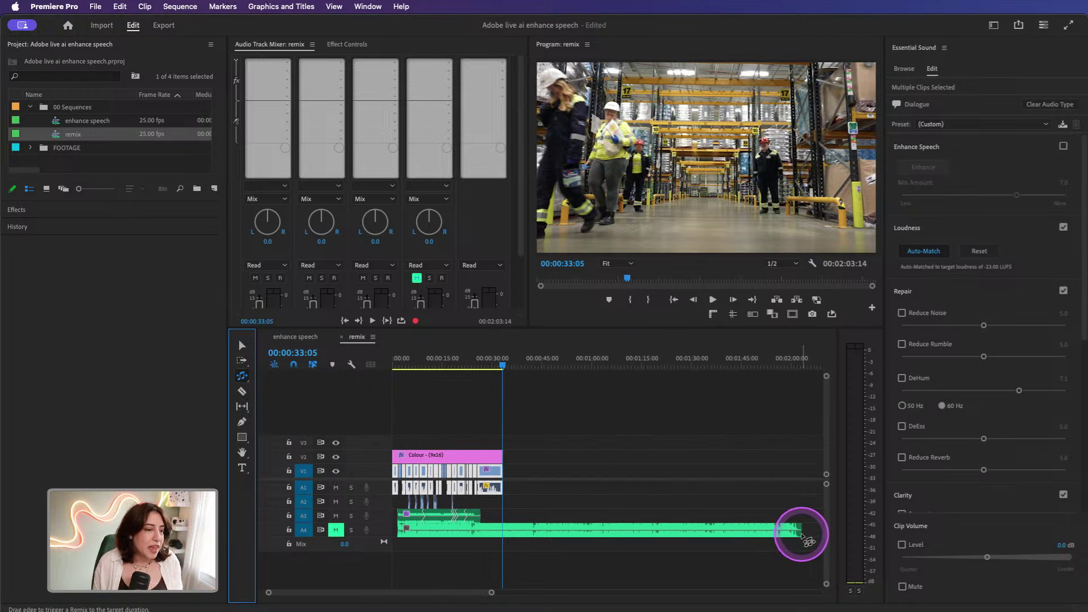
{"action": "left_click", "coordinate": [667, 527]}
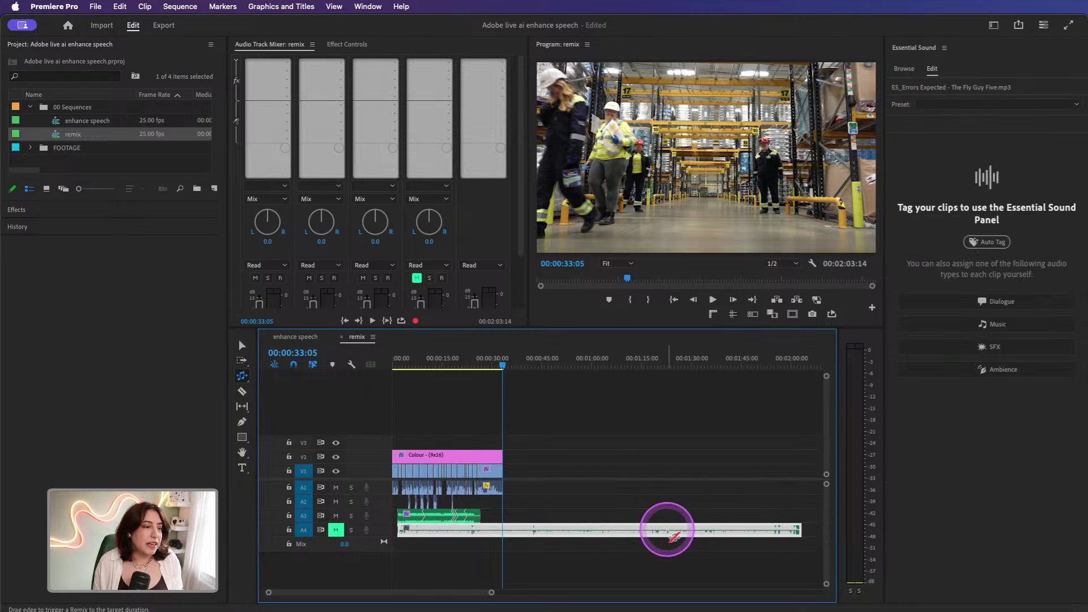
{"action": "left_click", "coordinate": [1003, 323]}
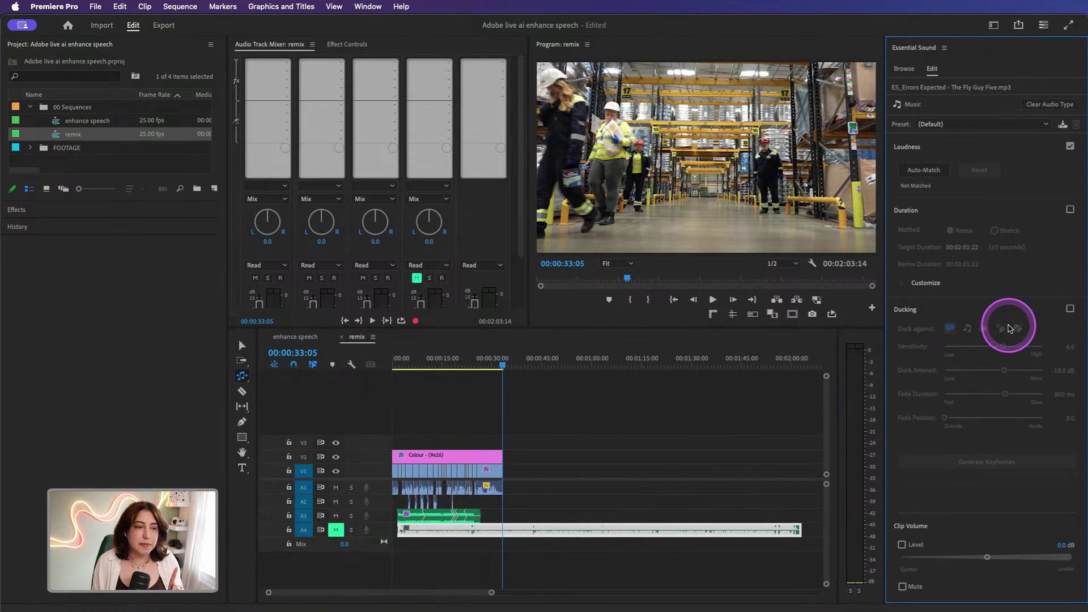
{"action": "left_click", "coordinate": [963, 132]}
{"action": "left_click", "coordinate": [963, 145]}
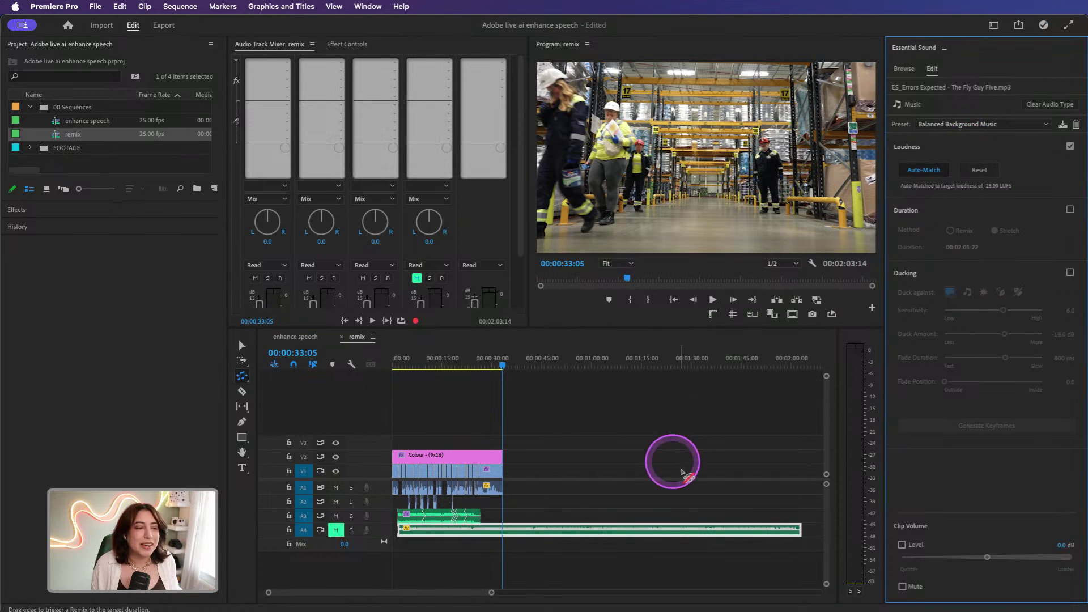
Step: Remix the A4 music clip to a target duration of 00:00:24:24, and shorten the target duration to 00:00:22:16
{"action": "left_click_drag", "start_coordinate": [807, 541], "coordinate": [483, 533]}
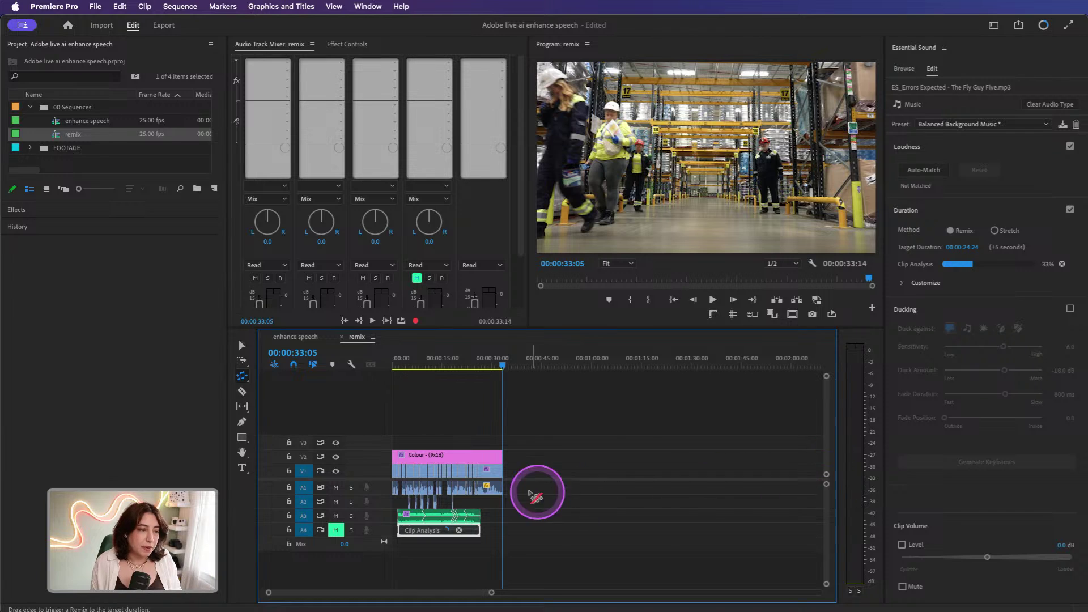
{"action": "key", "text": "equal"}
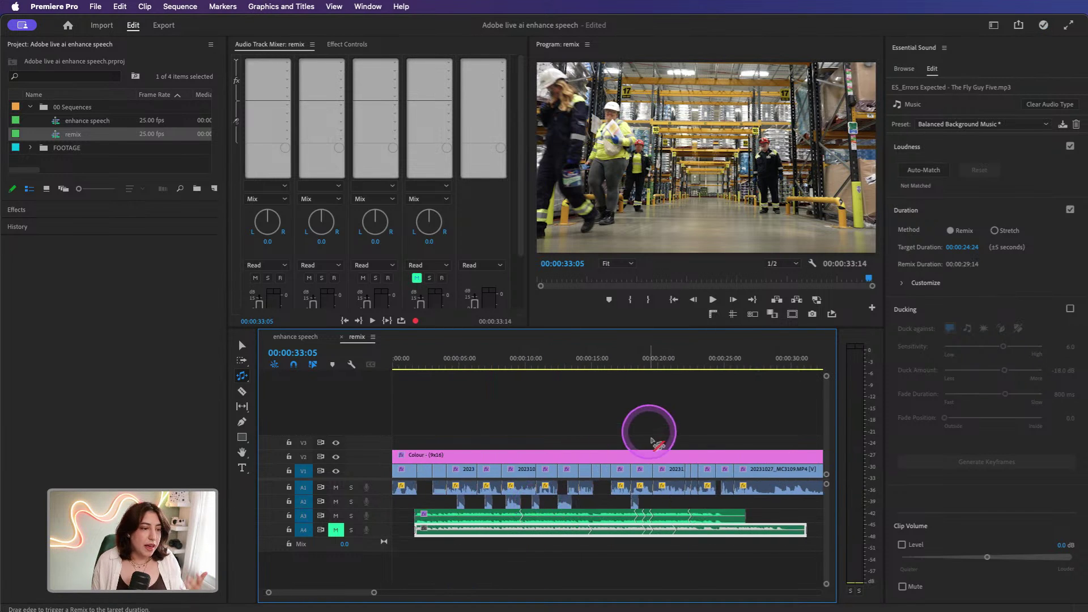
{"action": "left_click_drag", "start_coordinate": [804, 533], "coordinate": [713, 528]}
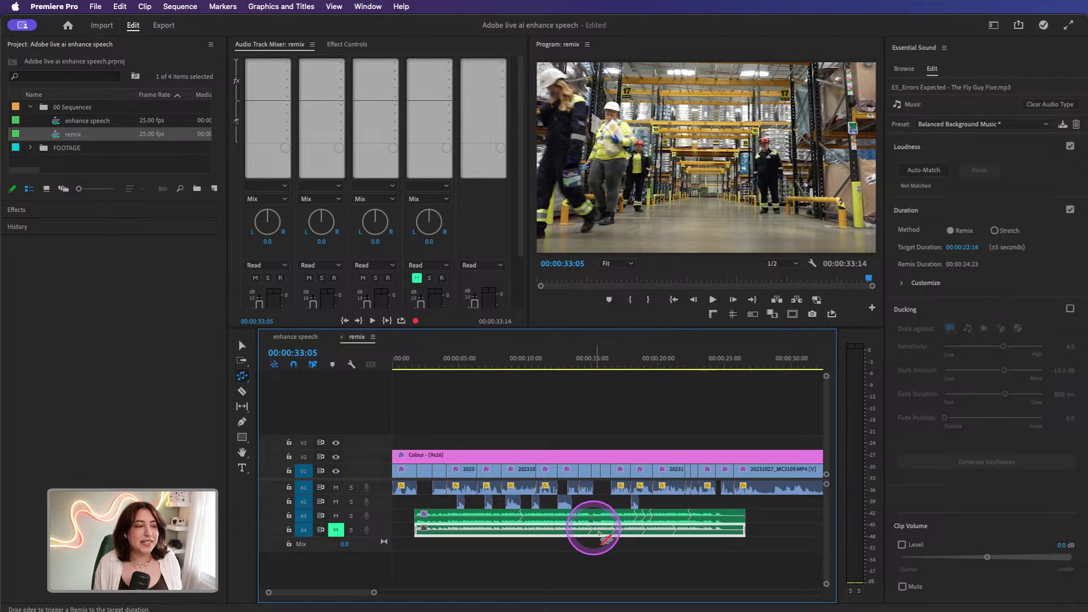
Step: Unmute audio track A4, mute A3, and play the remix sequence from its start to about 25 seconds
{"action": "left_click", "coordinate": [335, 530]}
{"action": "left_click", "coordinate": [336, 515]}
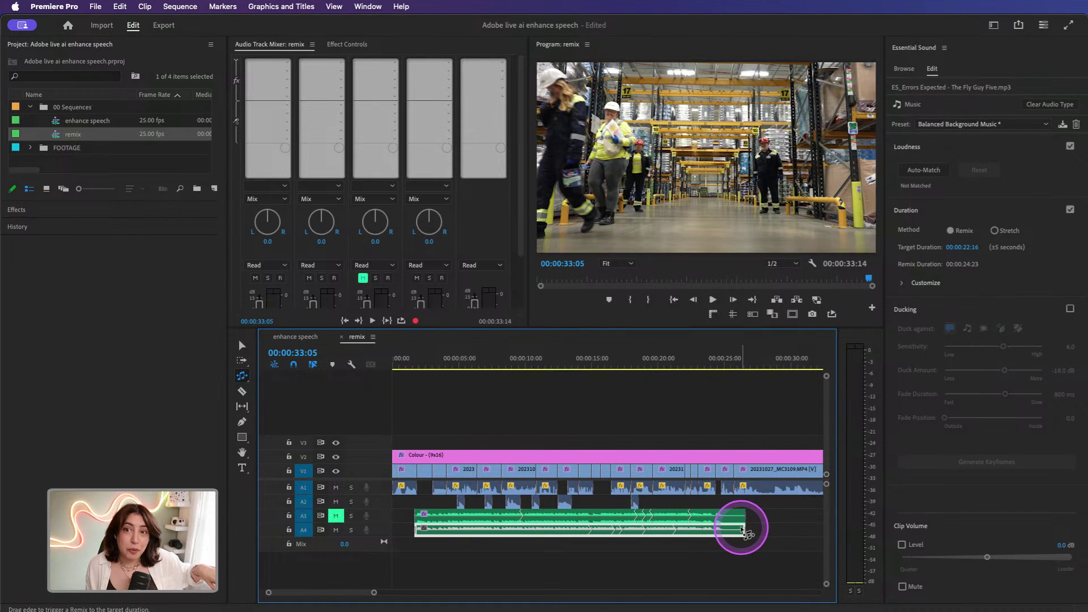
{"action": "left_click", "coordinate": [416, 365]}
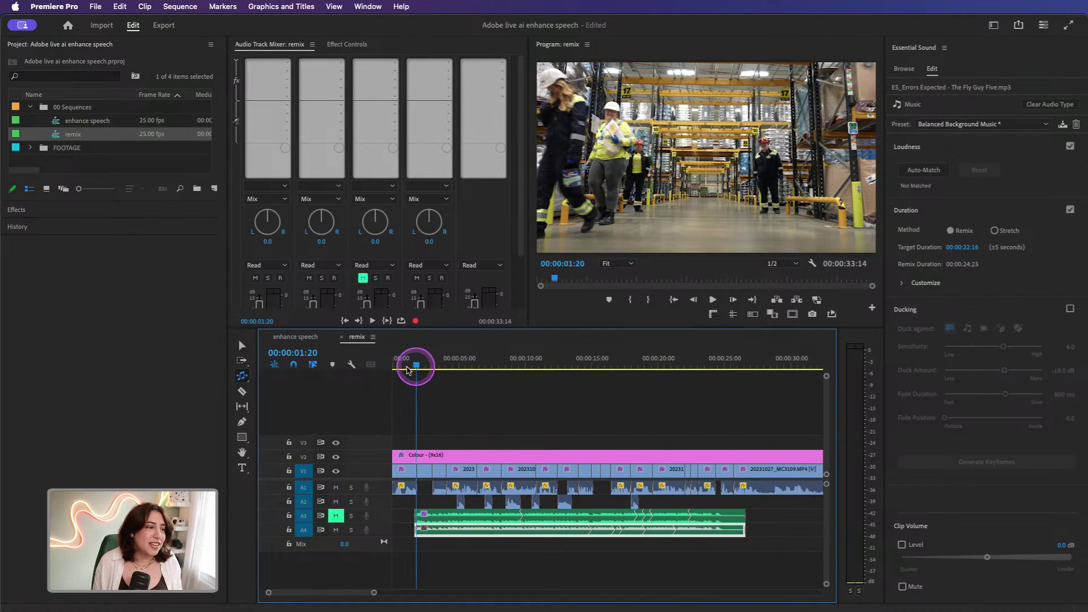
{"action": "left_click_drag", "start_coordinate": [407, 370], "coordinate": [357, 369]}
{"action": "key", "text": "space"}
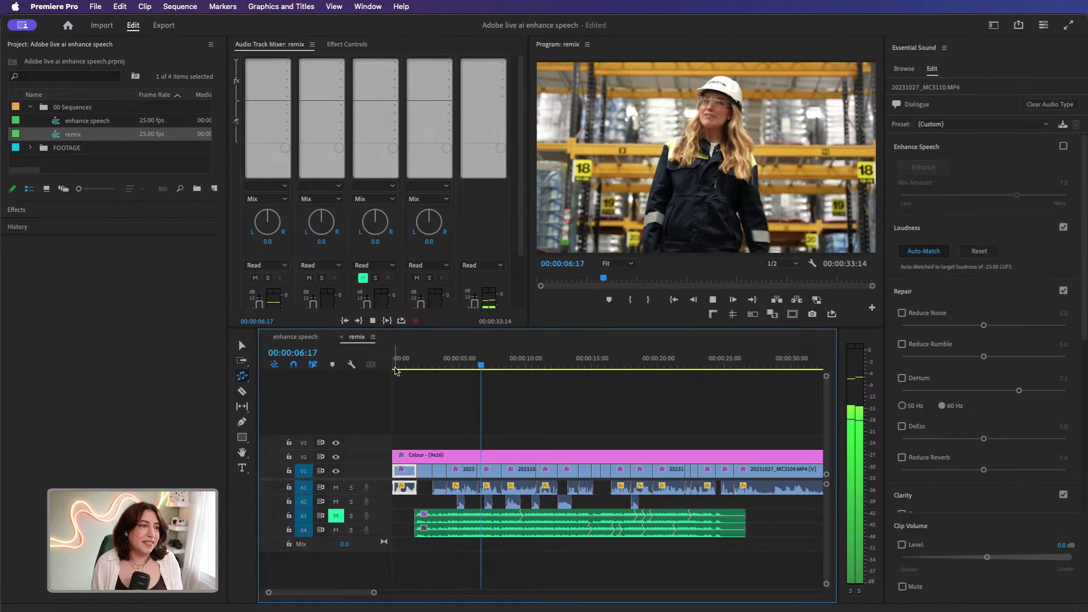
{"action": "left_click_drag", "start_coordinate": [407, 366], "coordinate": [547, 365]}
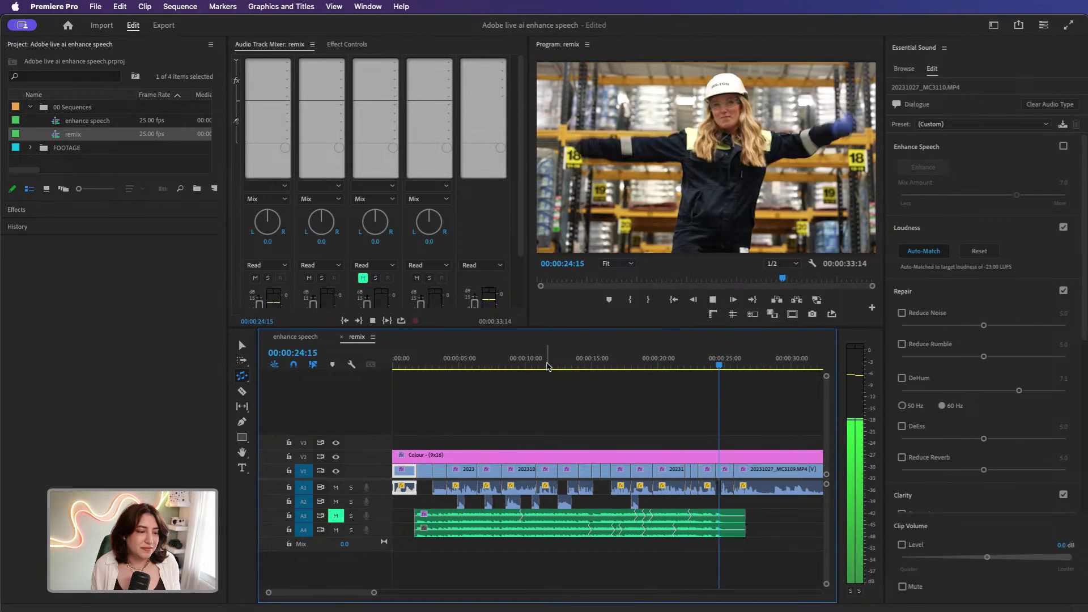
{"action": "key", "text": "space"}
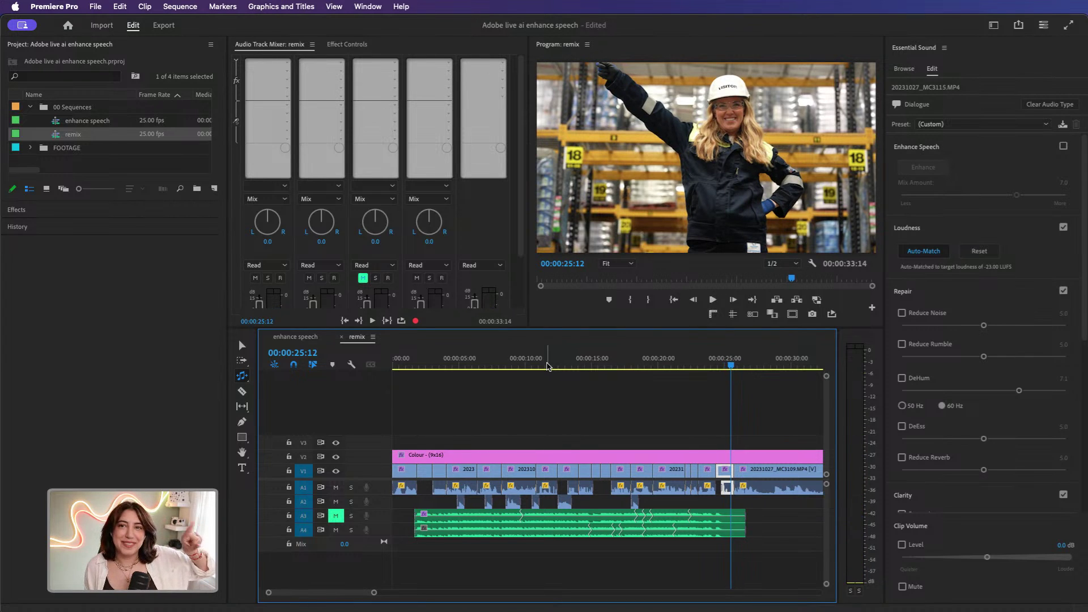
Step: Collapse the effects and sends area of the Audio Track Mixer and expand it again
{"action": "left_click", "coordinate": [675, 526]}
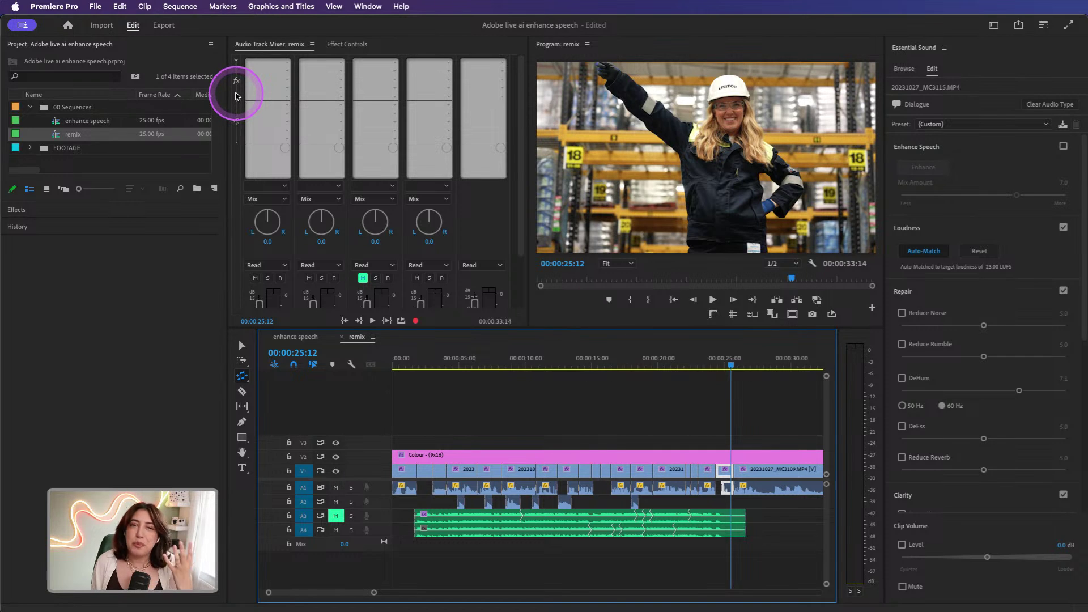
{"action": "left_click", "coordinate": [235, 62]}
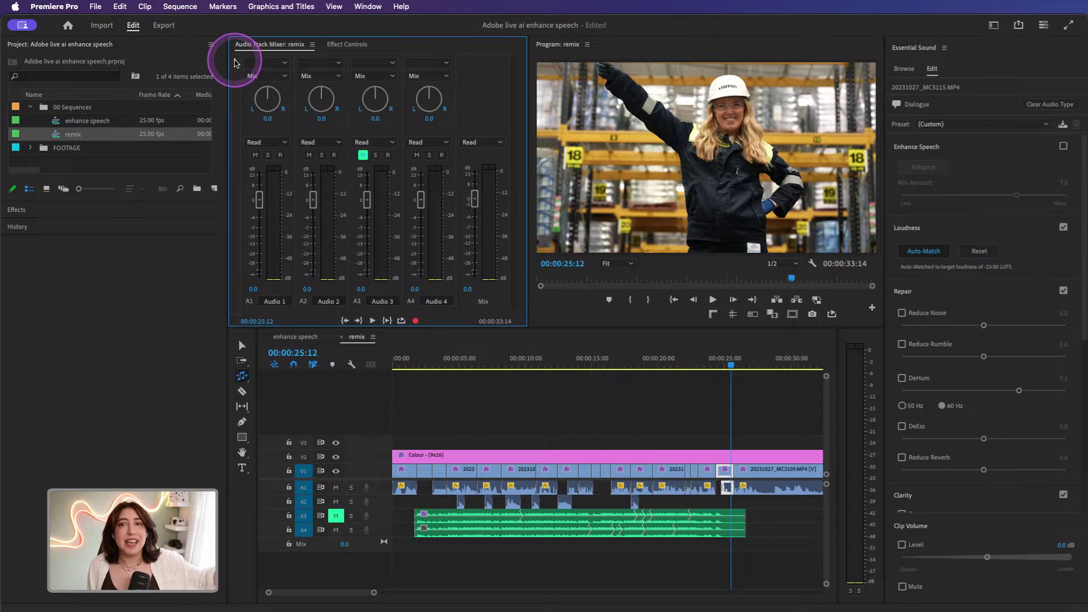
{"action": "left_click", "coordinate": [236, 62]}
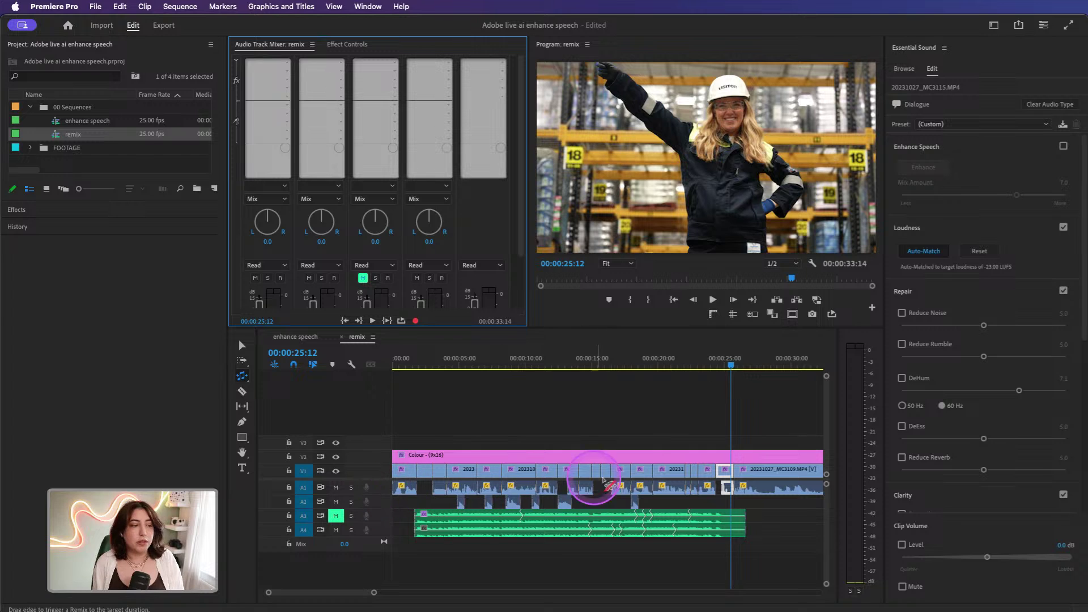
Step: Rename audio track A1 as "dialouge" in the Audio Track Mixer
{"action": "scroll", "coordinate": [267, 298], "scroll_direction": "down", "scroll_amount": 2}
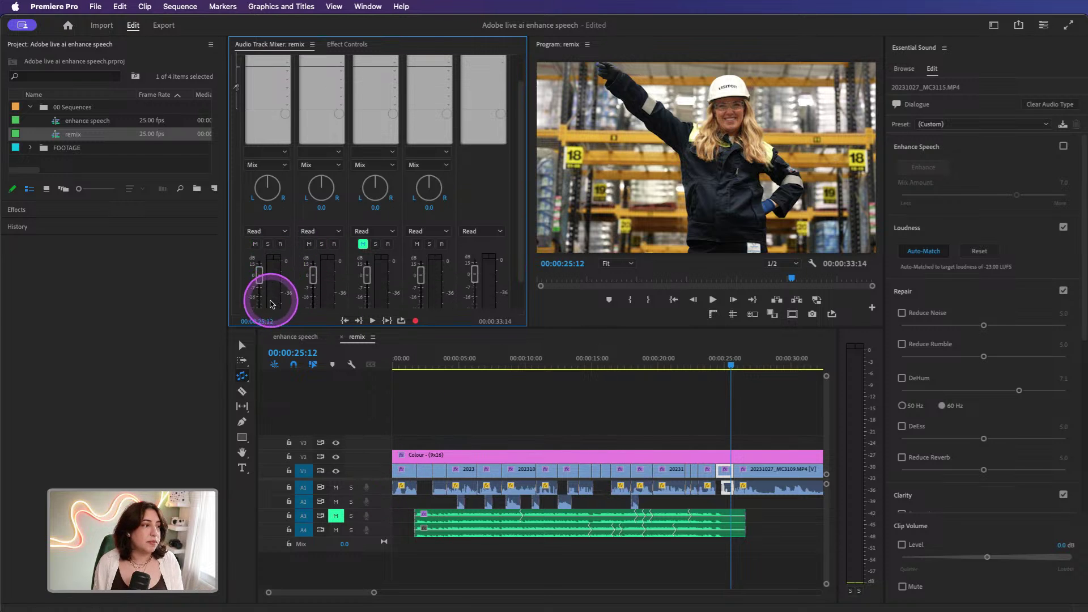
{"action": "scroll", "coordinate": [253, 295], "scroll_direction": "down", "scroll_amount": 2}
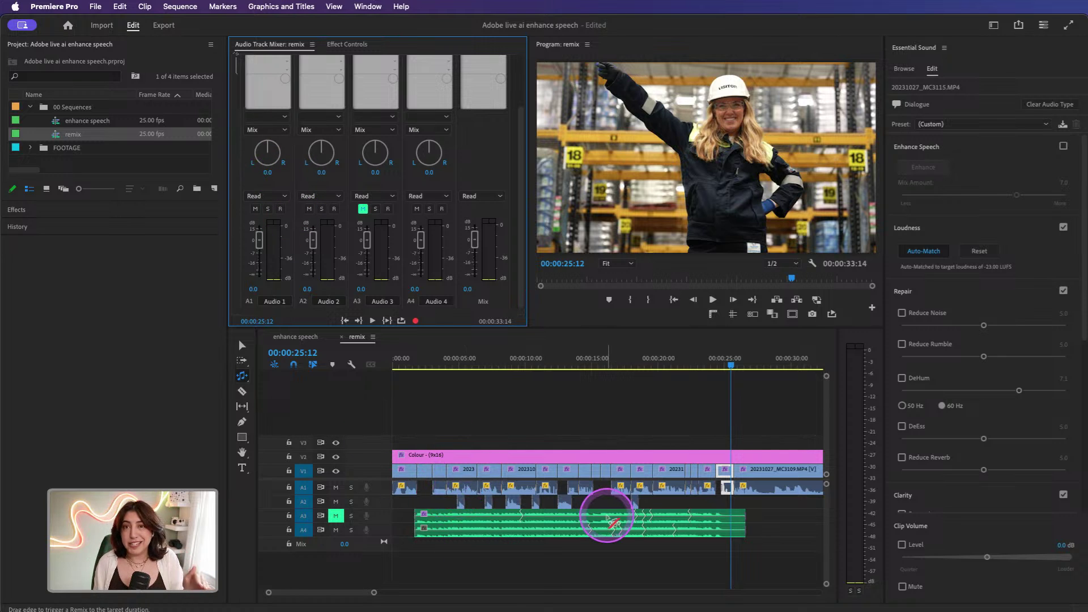
{"action": "double_click", "coordinate": [276, 301]}
{"action": "type", "text": "d"}
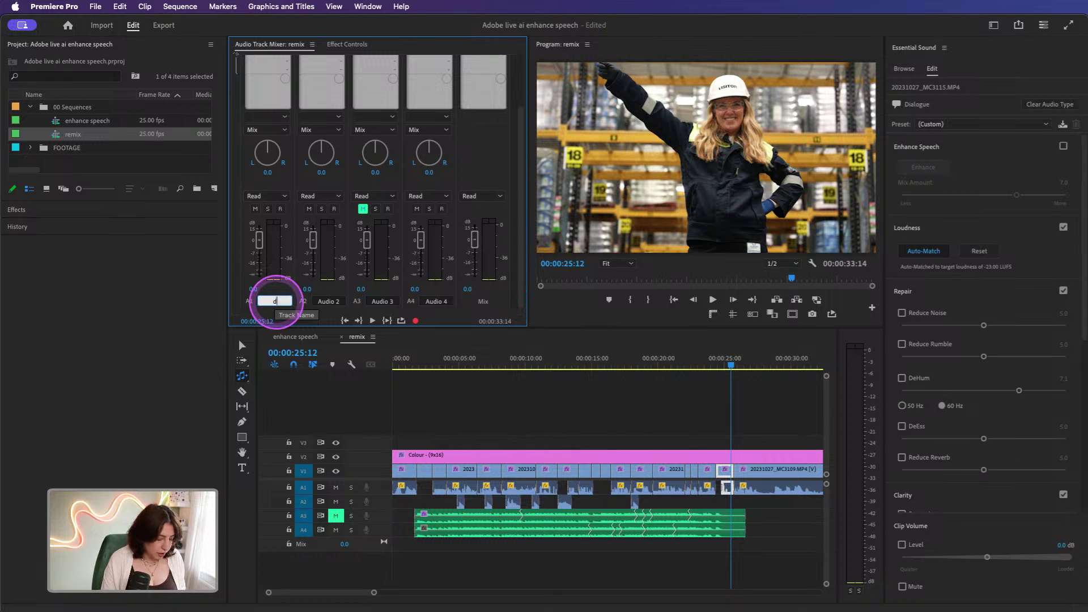
{"action": "type", "text": "ialouge"}
{"action": "key", "text": "Return"}
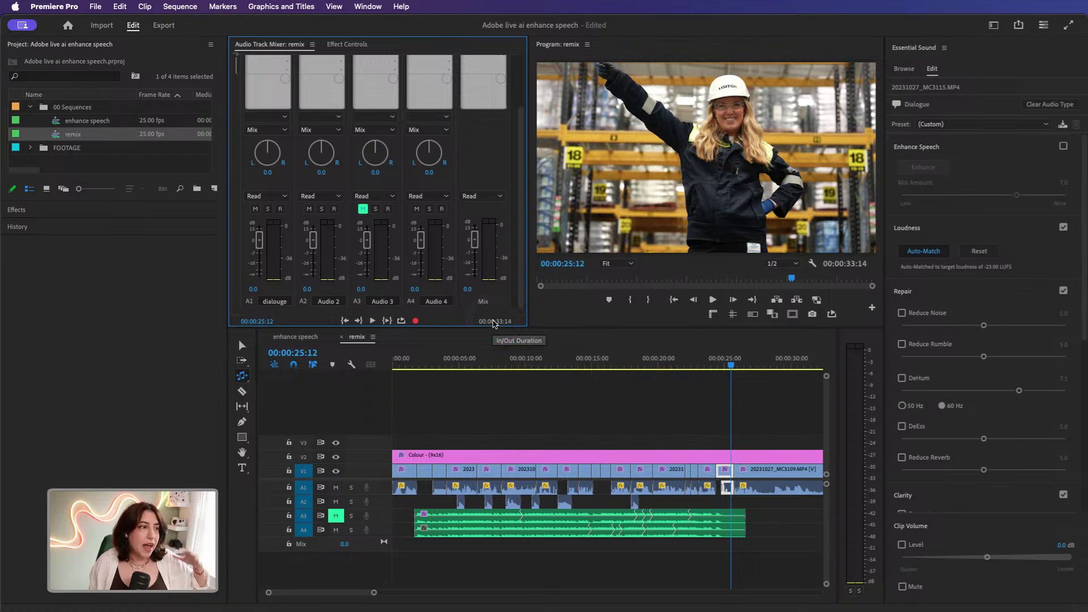
Step: Add the Special > Mastering effect to the Mix track in the Audio Track Mixer
{"action": "left_click", "coordinate": [538, 237]}
{"action": "left_click", "coordinate": [481, 146]}
{"action": "scroll", "coordinate": [478, 149], "scroll_direction": "up", "scroll_amount": 3}
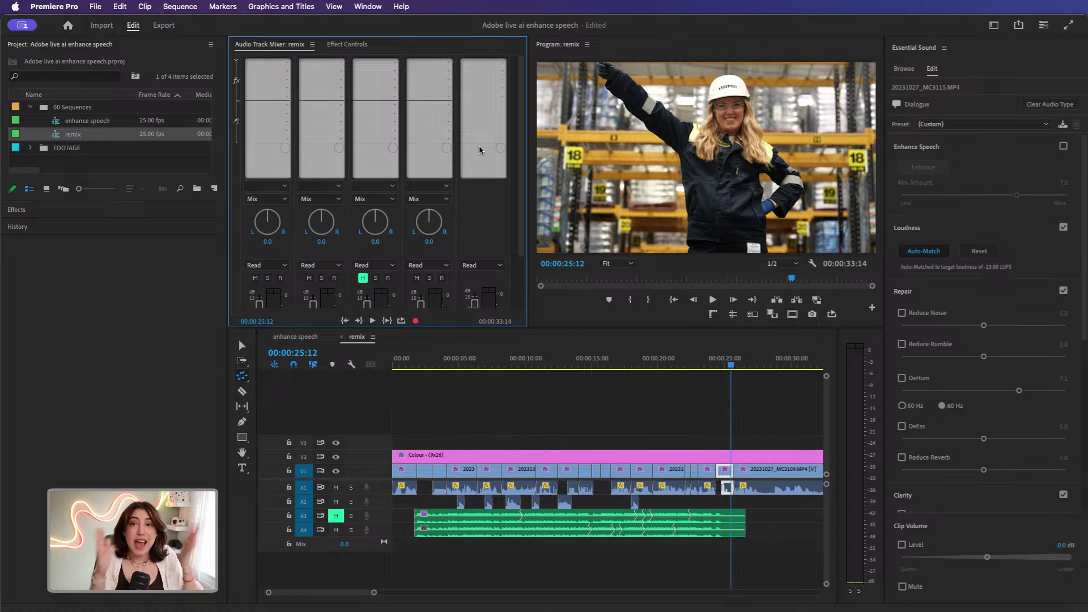
{"action": "left_click", "coordinate": [502, 71]}
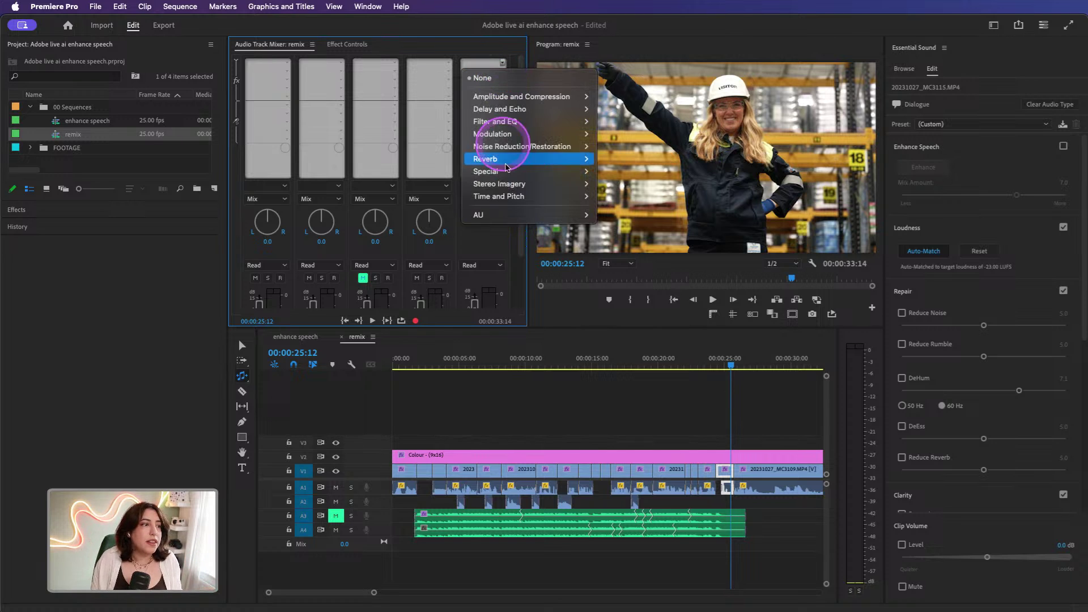
{"action": "left_click", "coordinate": [488, 171]}
{"action": "left_click", "coordinate": [626, 183]}
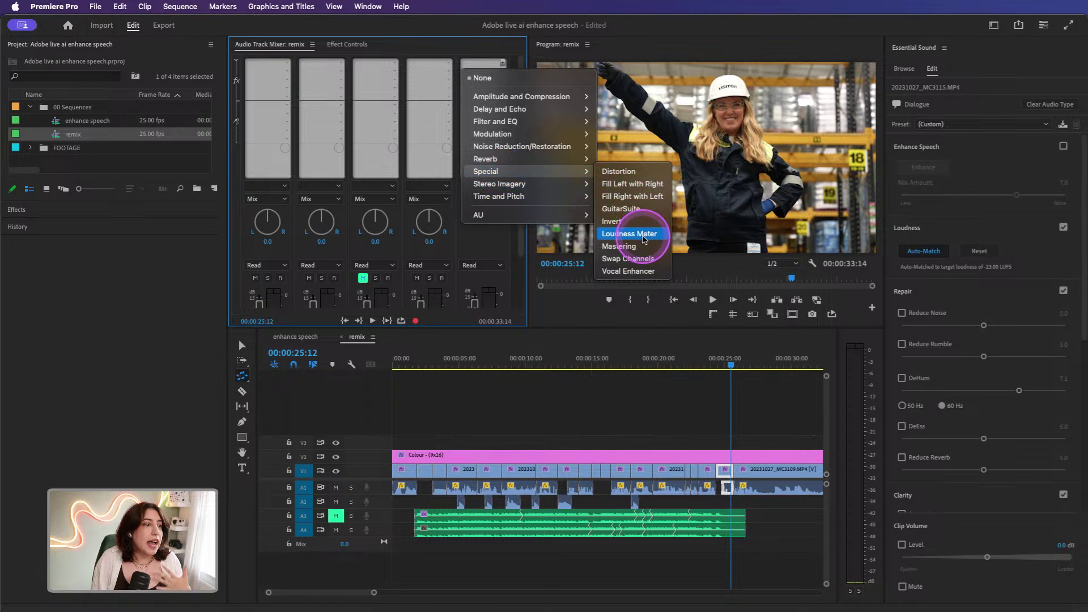
{"action": "left_click", "coordinate": [626, 246]}
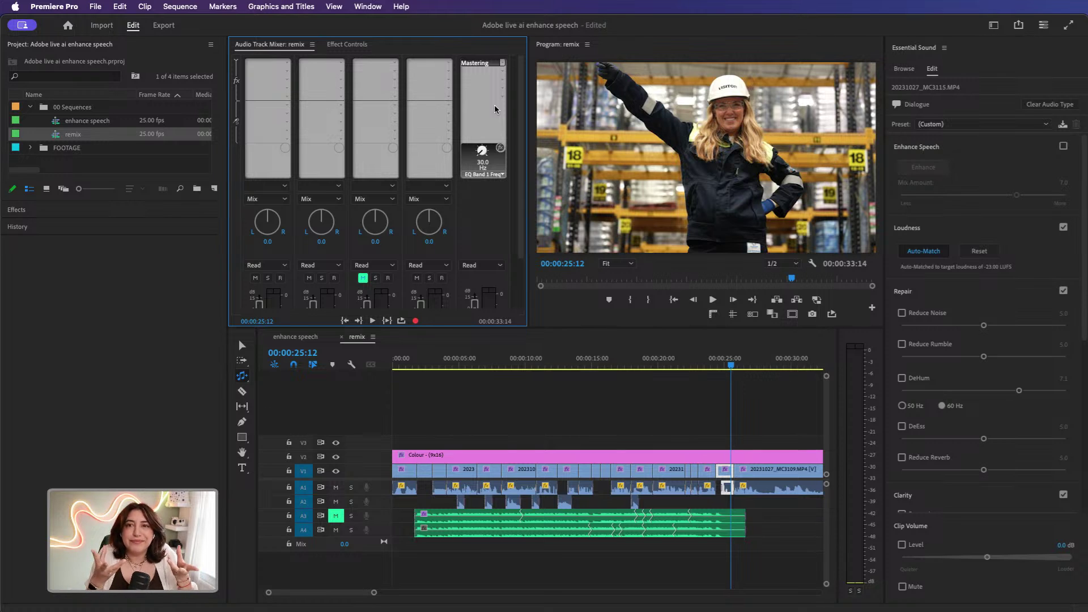
Step: Apply the Dream Sequence preset to the Mix track's Mastering effect, and move and shrink its editor to uncover the timeline
{"action": "double_click", "coordinate": [484, 63]}
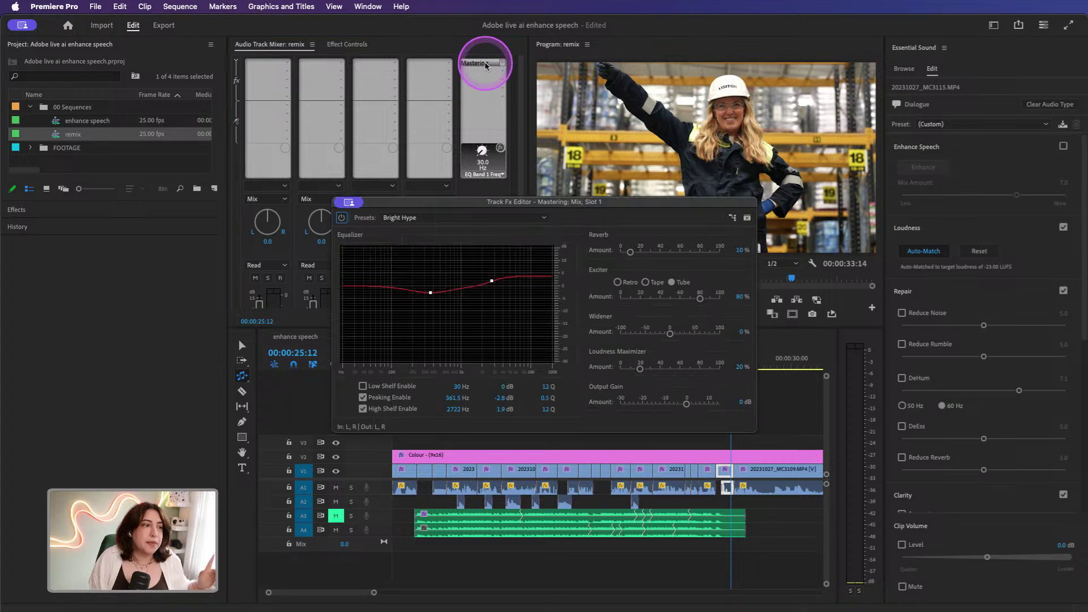
{"action": "left_click", "coordinate": [457, 217]}
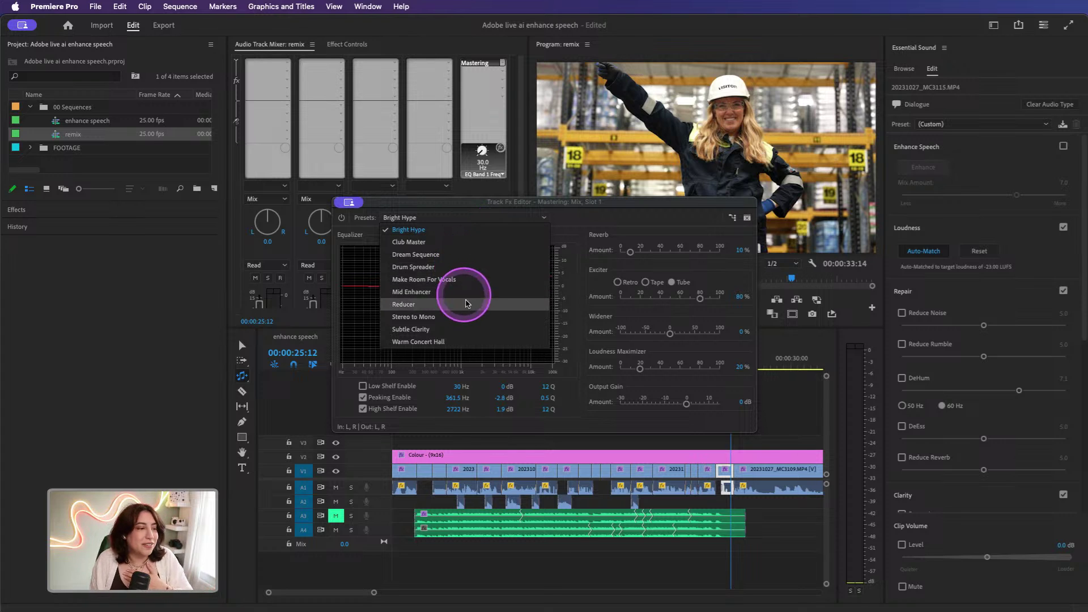
{"action": "left_click", "coordinate": [456, 256]}
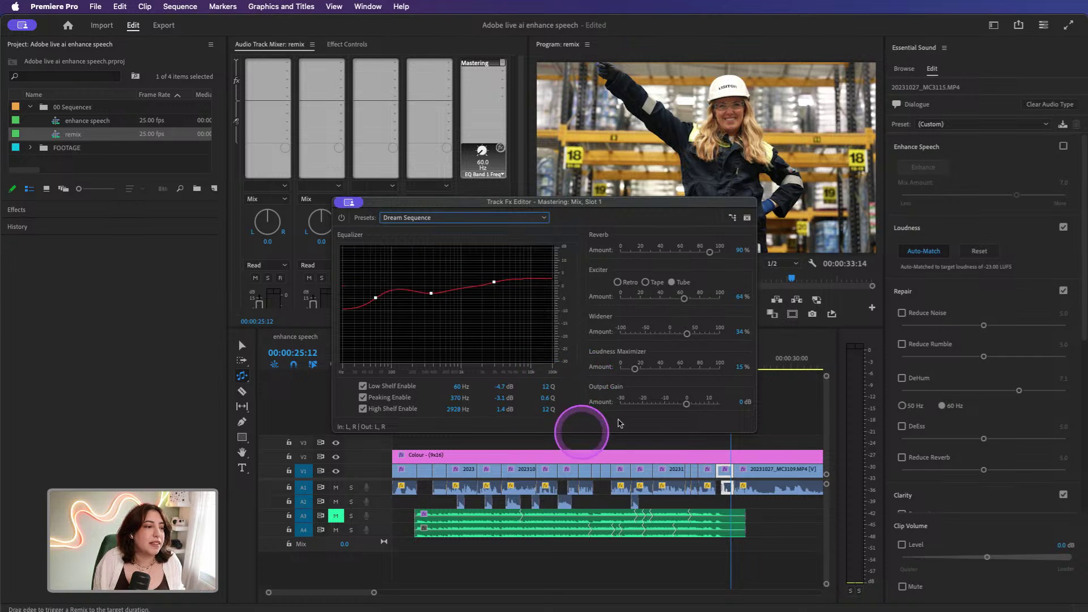
{"action": "left_click_drag", "start_coordinate": [606, 197], "coordinate": [619, 41]}
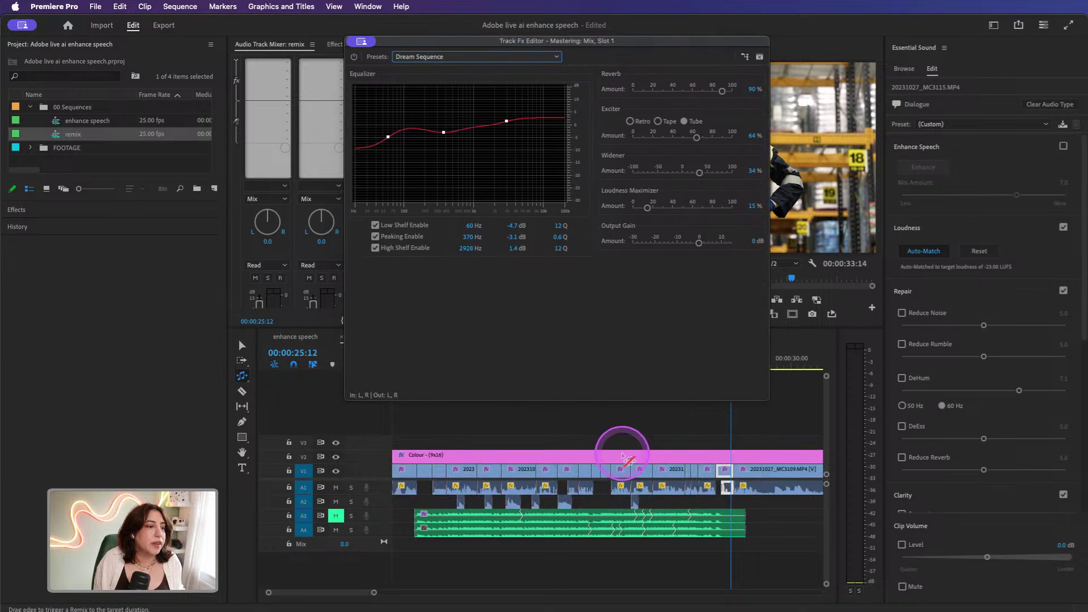
{"action": "left_click_drag", "start_coordinate": [612, 400], "coordinate": [607, 261]}
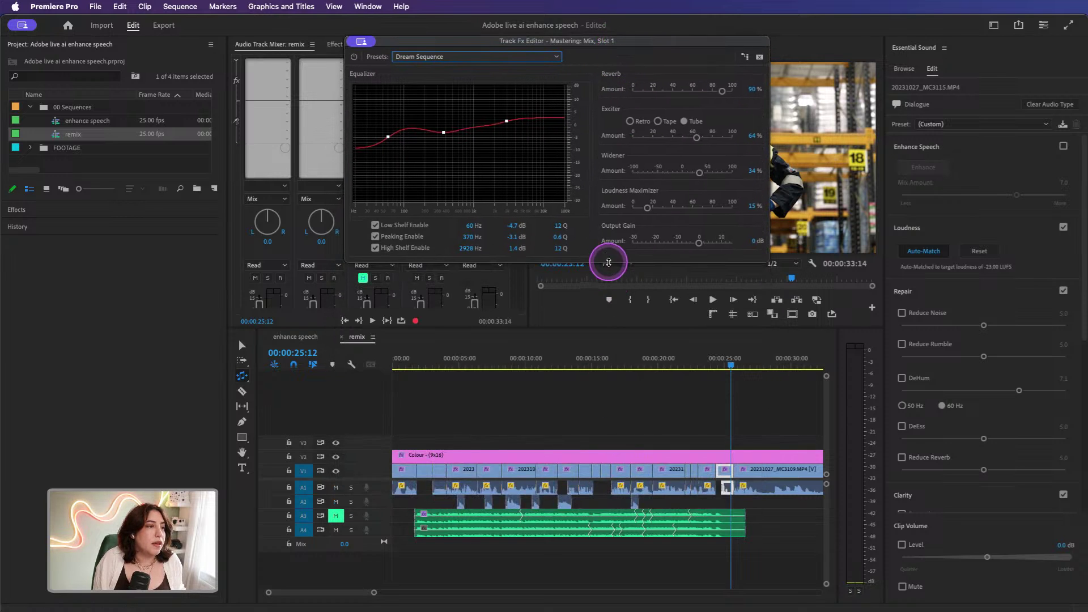
Step: Play the remix sequence briefly from about 15 seconds to hear the mix with the Mastering effect
{"action": "left_click", "coordinate": [590, 363]}
{"action": "key", "text": "space"}
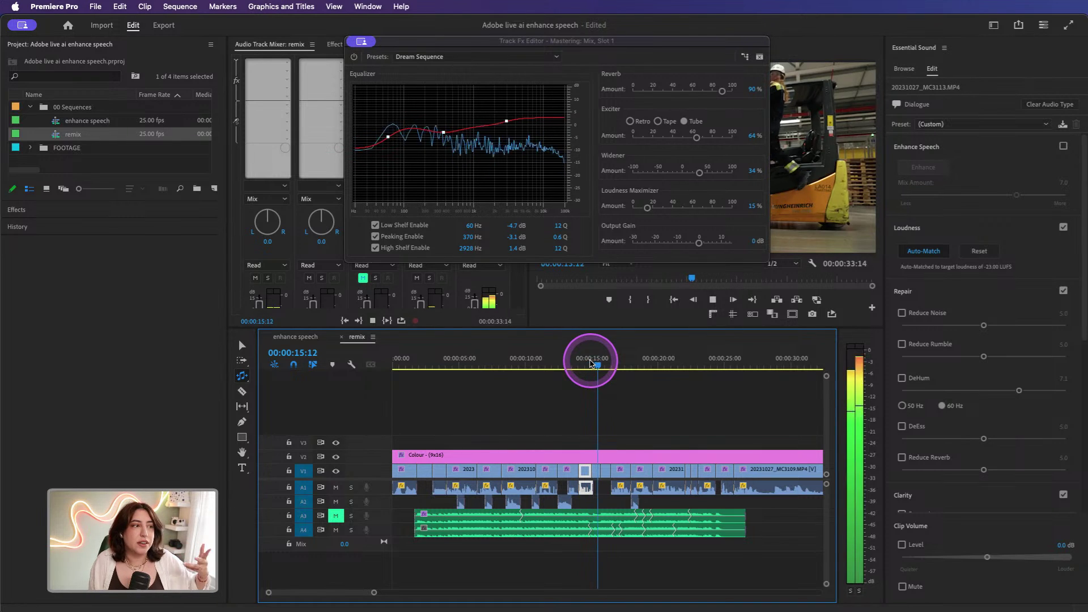
{"action": "key", "text": "space"}
{"action": "left_click", "coordinate": [505, 413]}
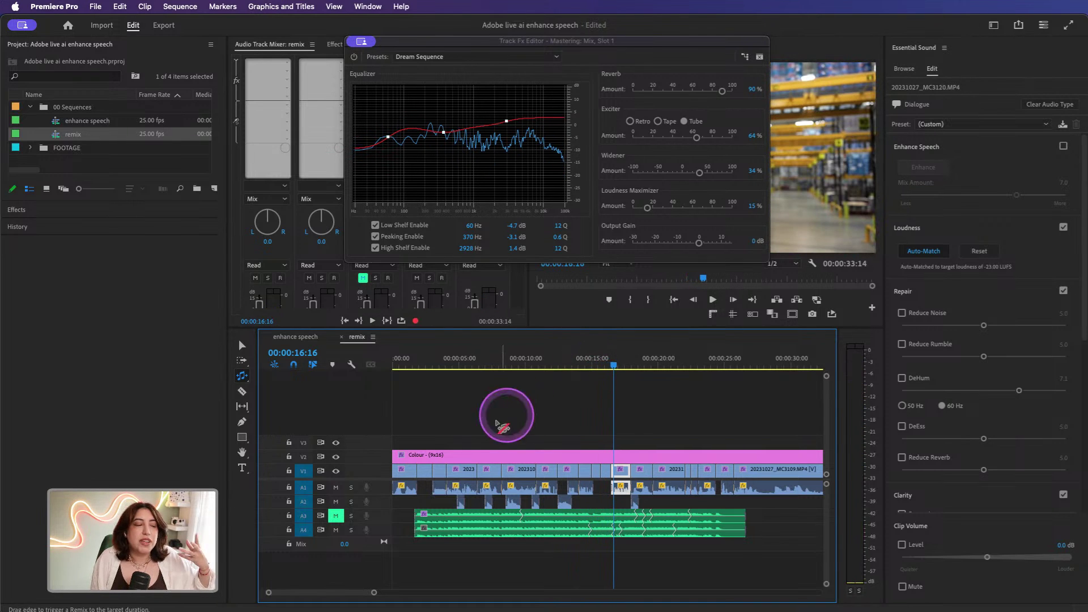
Step: Mute audio track A4 and briefly continue playback to hear the Mastering effect without music
{"action": "left_click", "coordinate": [336, 529]}
{"action": "left_click", "coordinate": [637, 382]}
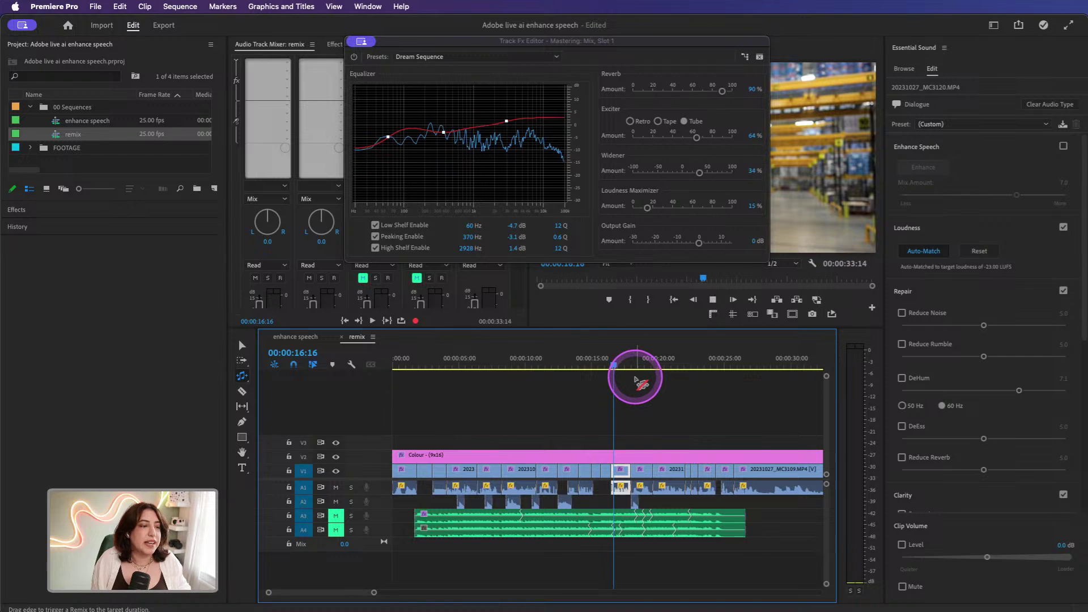
{"action": "key", "text": "space"}
{"action": "key", "text": "space"}
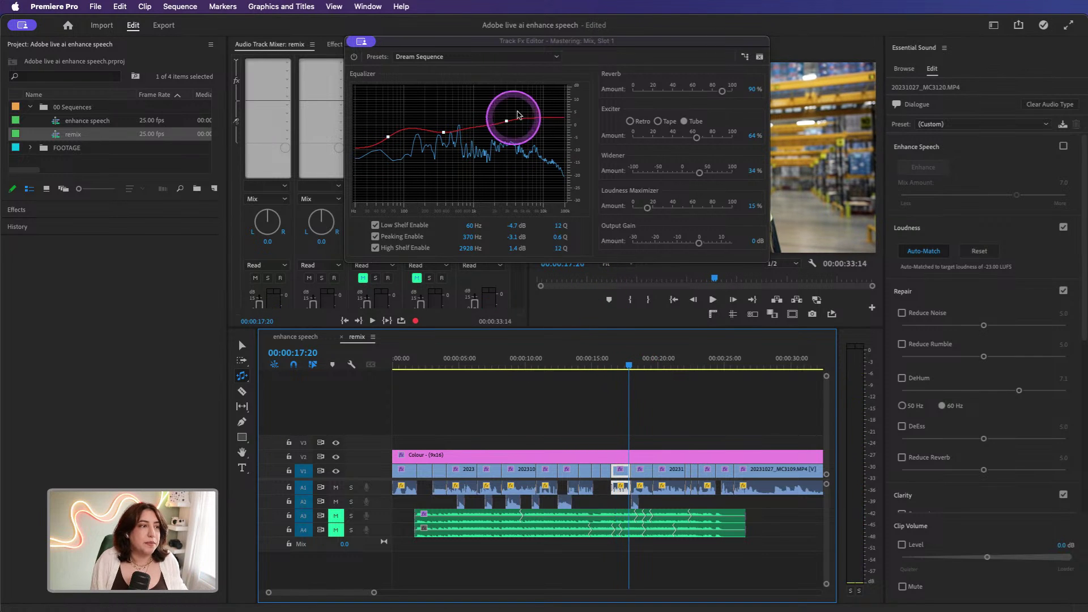
Step: Apply the Subtle Clarity preset to the Mix track's Mastering effect and set its reverb amount to 2%
{"action": "left_click", "coordinate": [492, 56]}
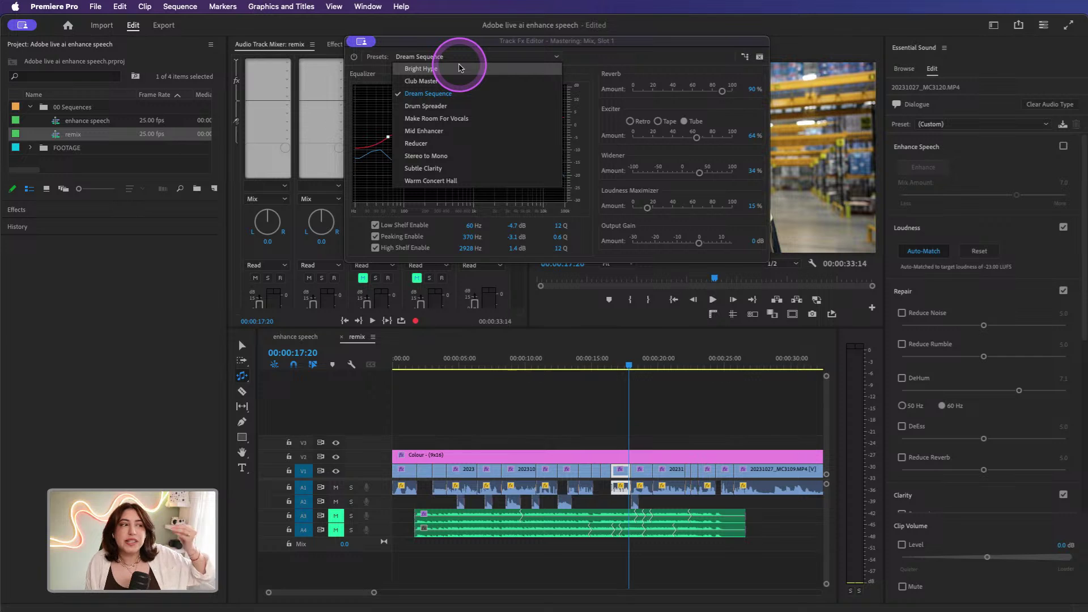
{"action": "left_click", "coordinate": [452, 168]}
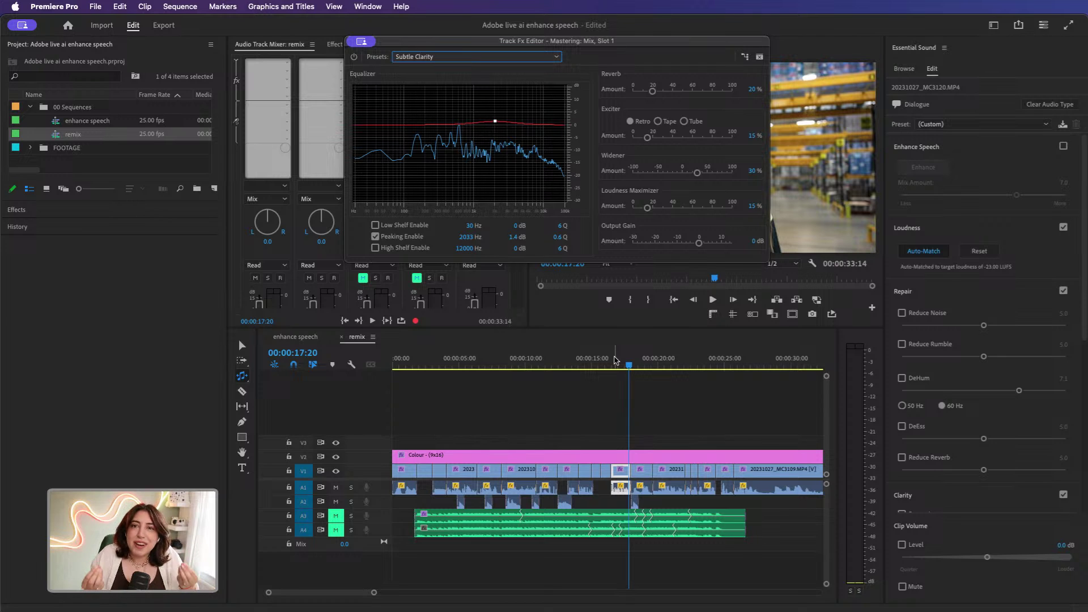
{"action": "left_click", "coordinate": [587, 357]}
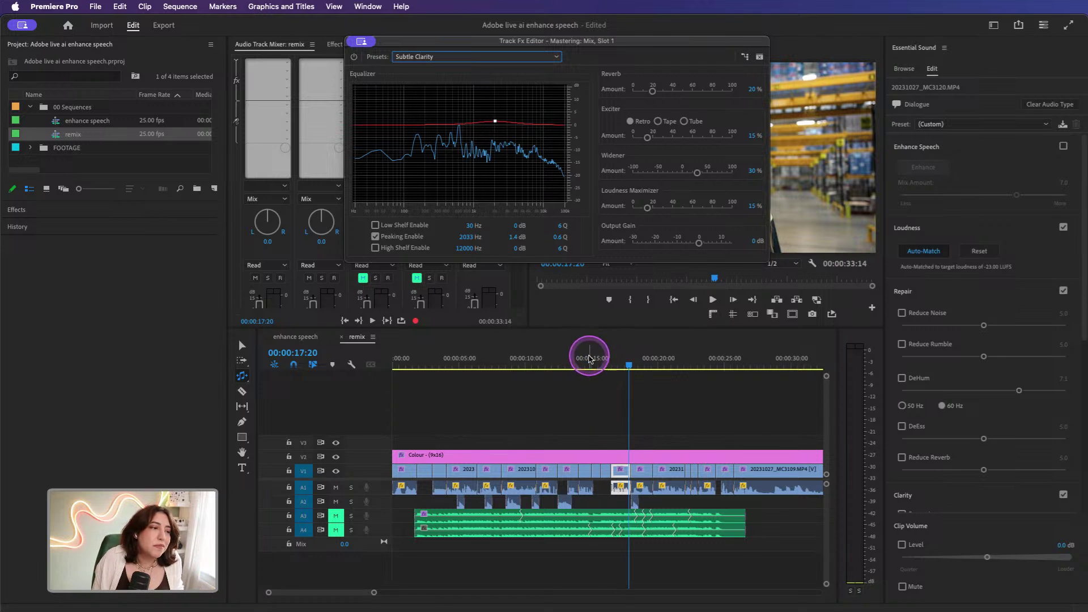
{"action": "key", "text": "space"}
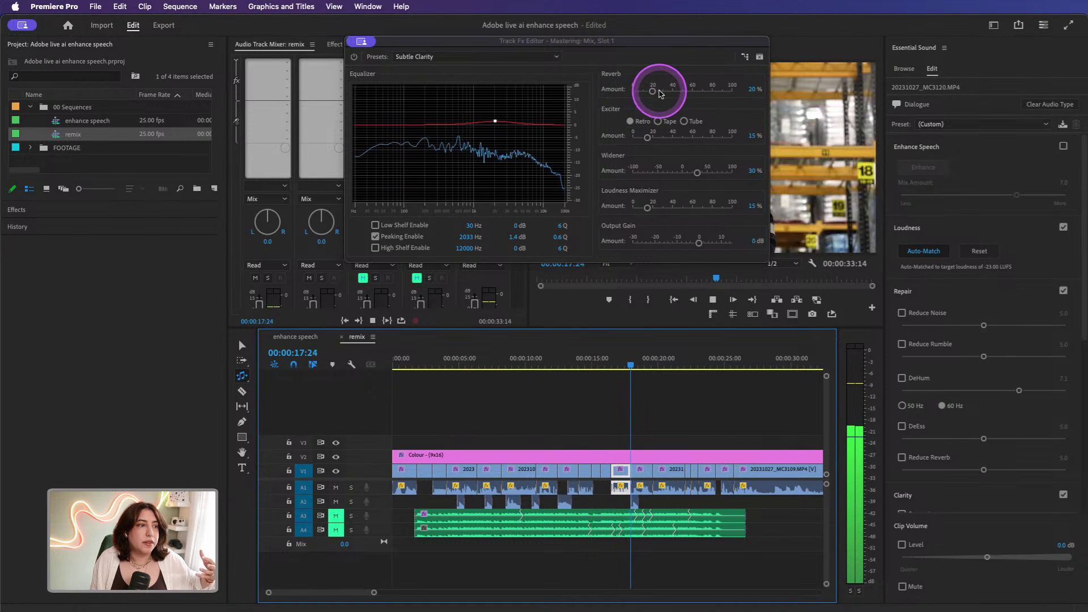
{"action": "left_click", "coordinate": [748, 89]}
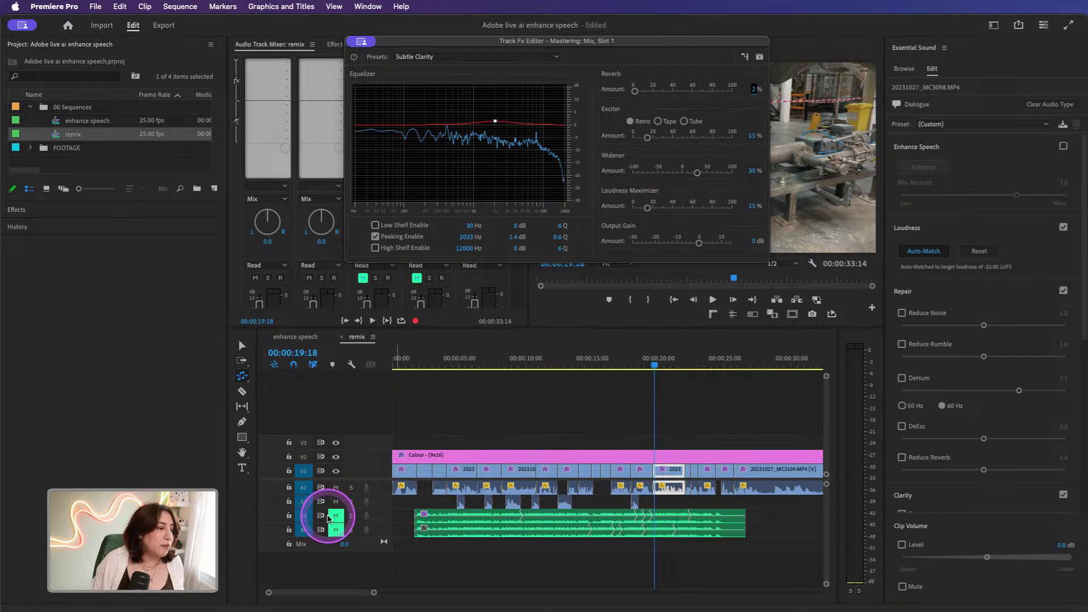
Step: Unmute audio track A3 and play the remix sequence briefly from about 9 seconds to hear the mastered mix with music
{"action": "left_click", "coordinate": [349, 515]}
{"action": "left_click", "coordinate": [336, 515]}
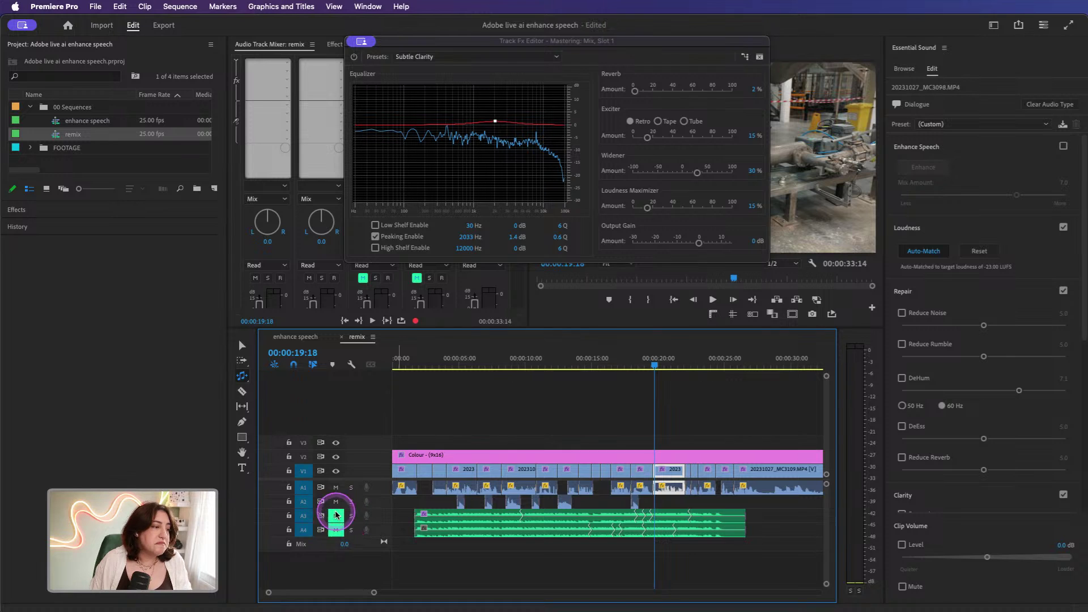
{"action": "left_click_drag", "start_coordinate": [530, 359], "coordinate": [521, 368]}
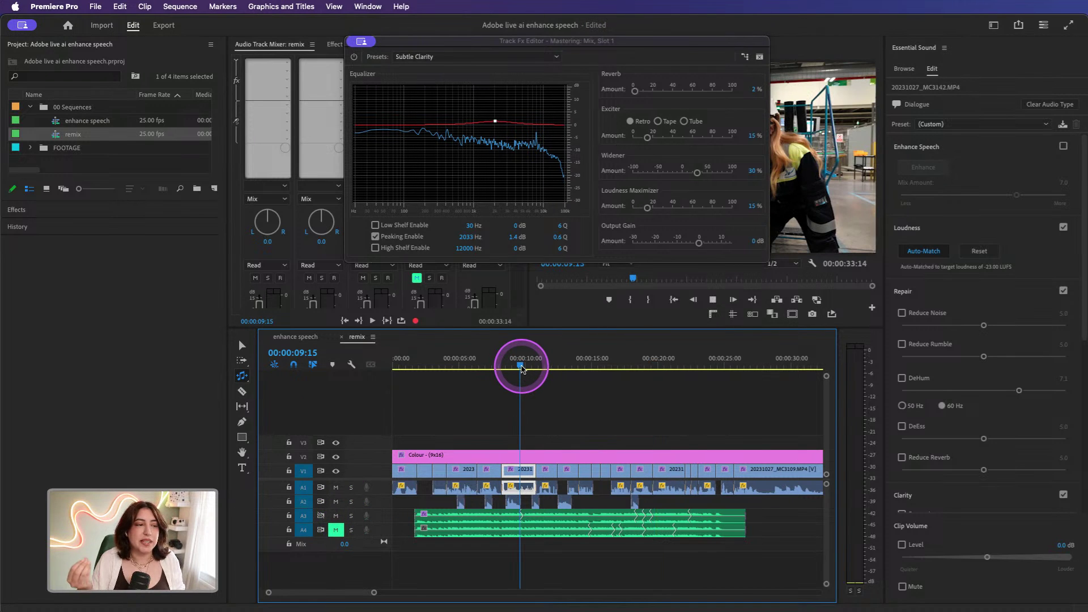
{"action": "key", "text": "space"}
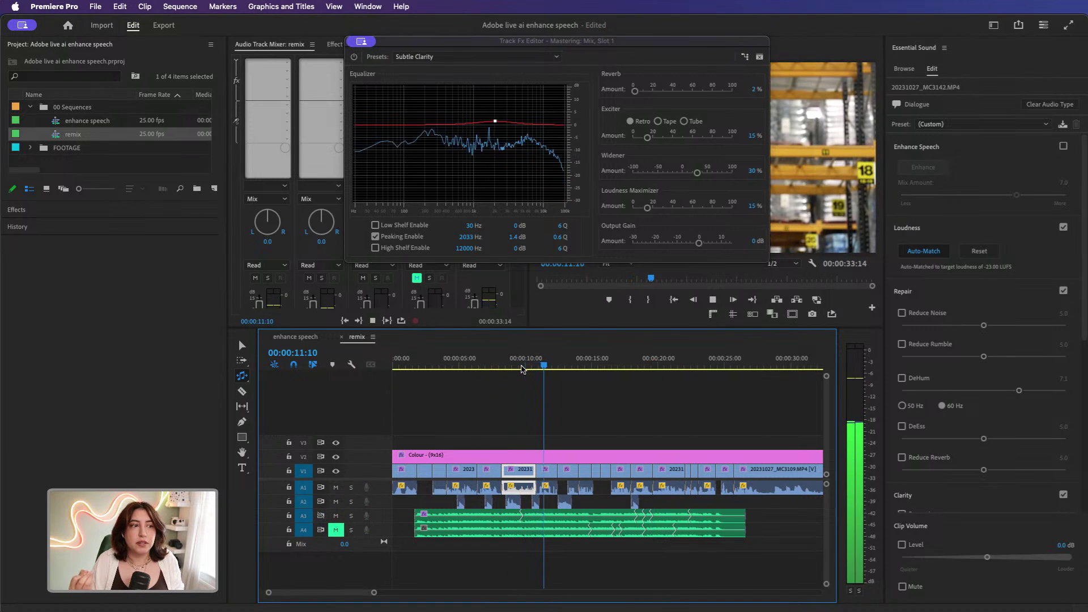
{"action": "key", "text": "space"}
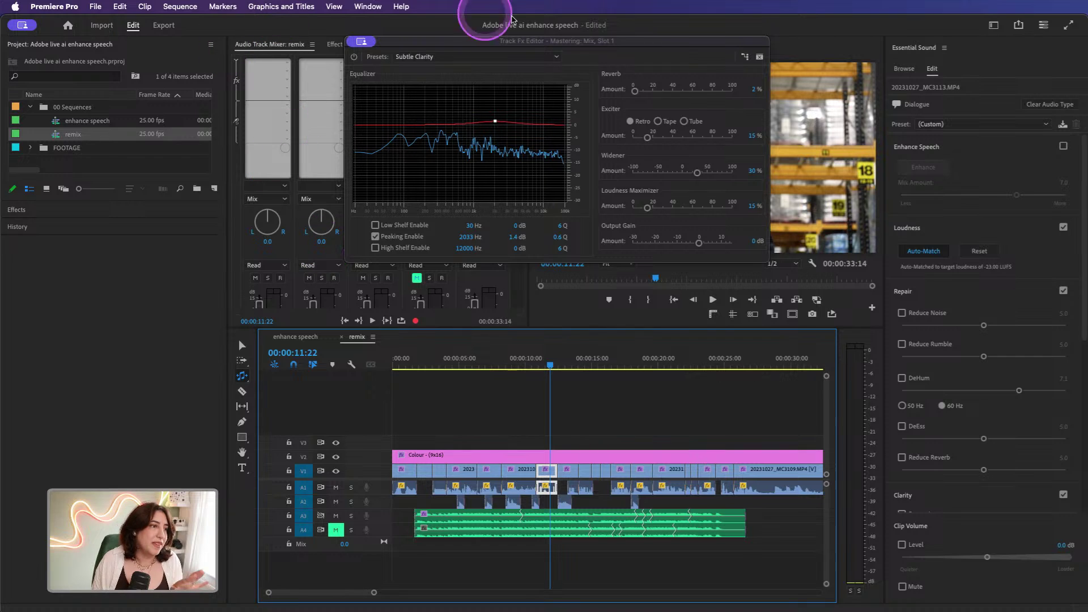
Step: Close the Mastering effect editor and dismiss the crash report without sending it
{"action": "left_click_drag", "start_coordinate": [561, 39], "coordinate": [623, 40]}
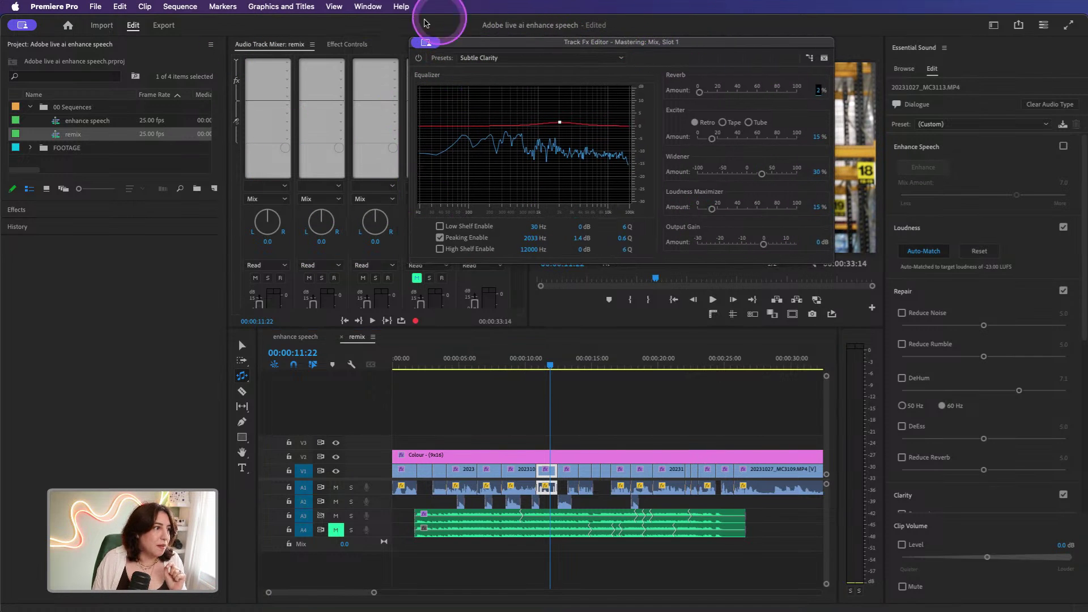
{"action": "left_click", "coordinate": [422, 43]}
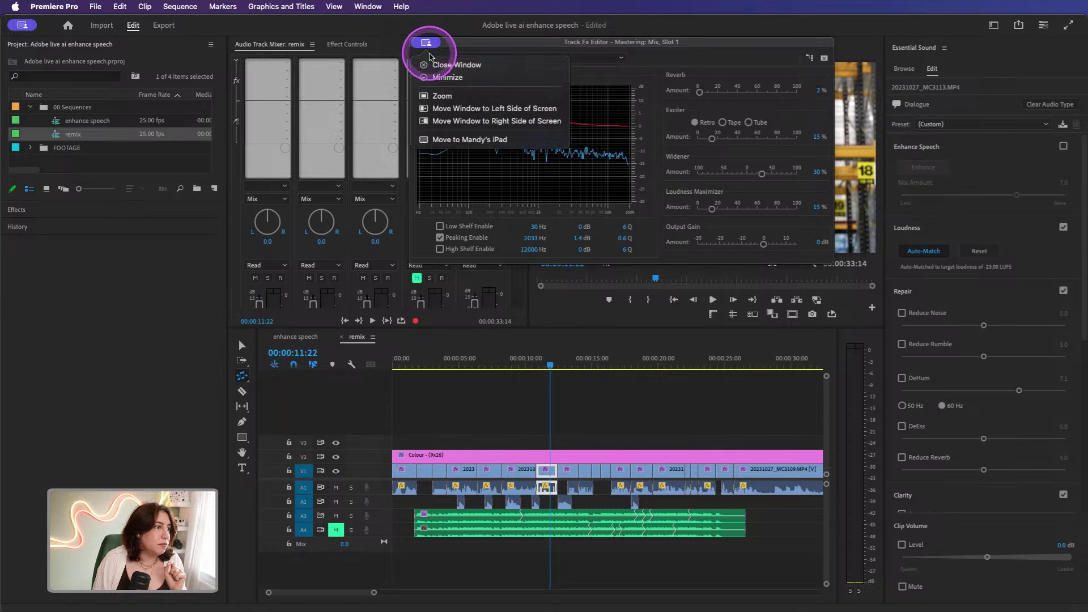
{"action": "left_click", "coordinate": [401, 67]}
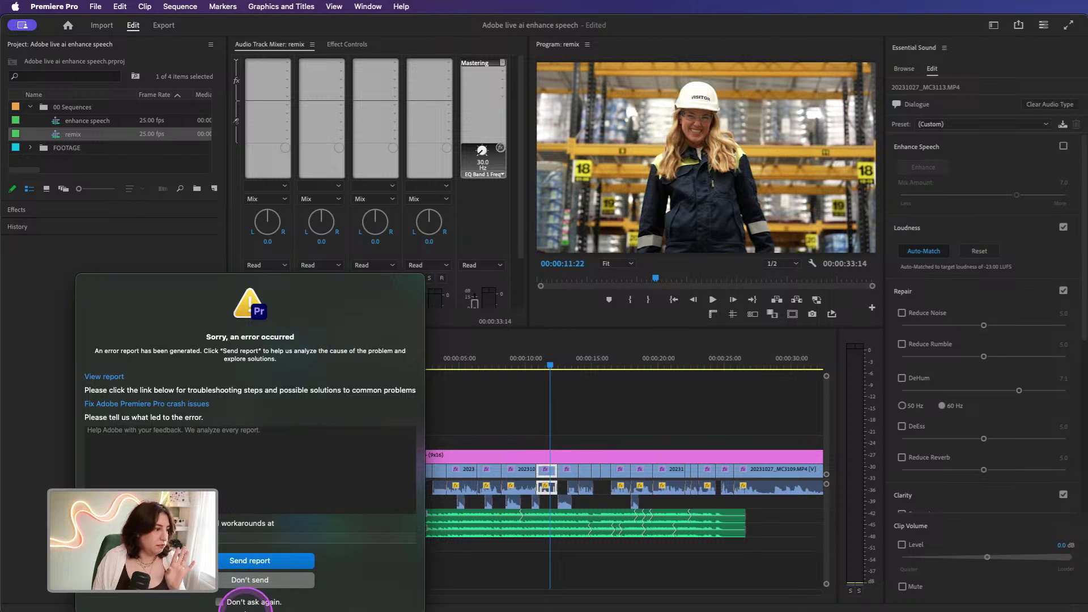
{"action": "left_click", "coordinate": [240, 581]}
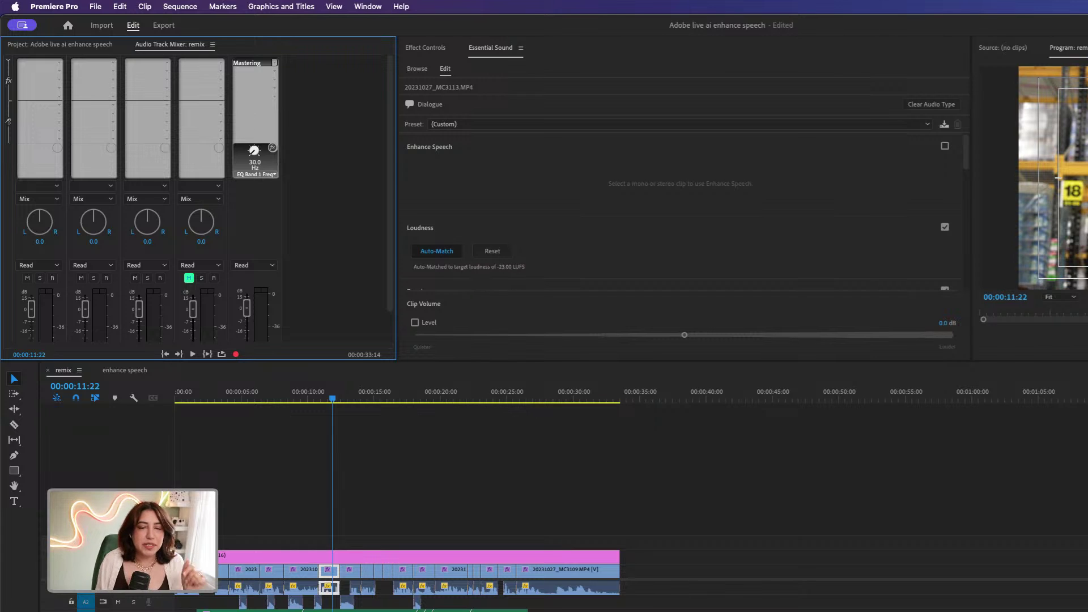
Step: Resize the reopened project's window to fit the screen and switch to the Audio workspace
{"action": "key", "text": "super+Tab"}
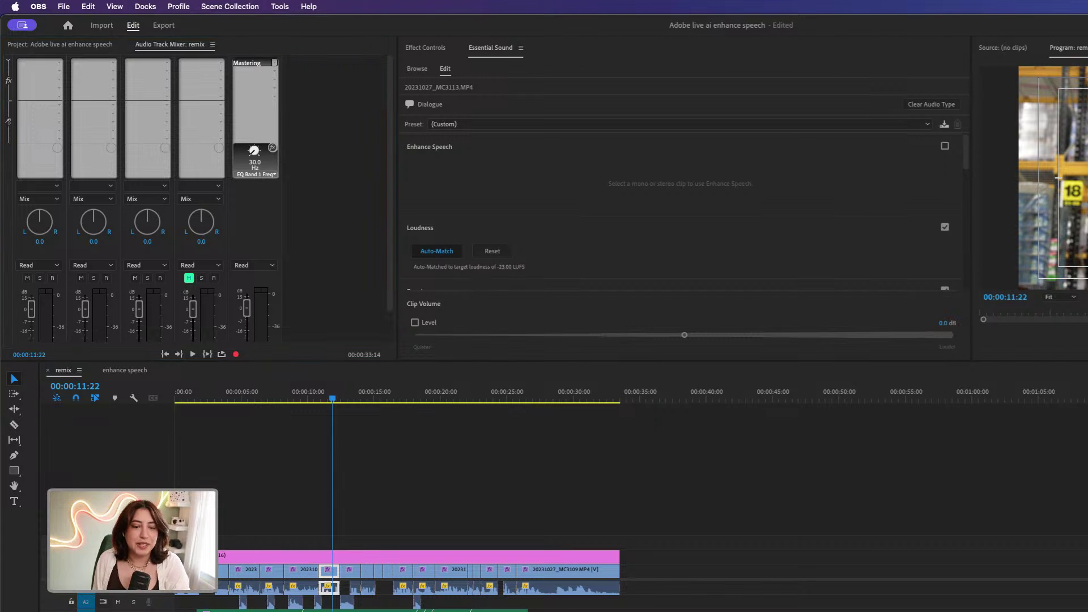
{"action": "key", "text": "super+Tab"}
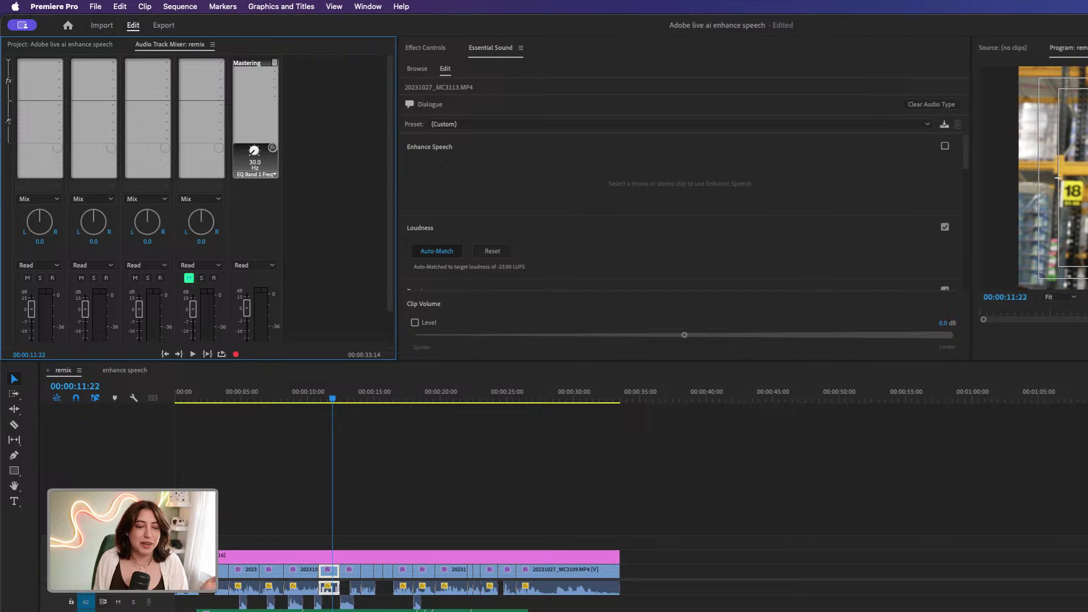
{"action": "mouse_move", "coordinate": [1082, 606]}
{"action": "left_mouse_down"}
{"action": "mouse_move", "coordinate": [1076, 589]}
{"action": "mouse_move", "coordinate": [946, 558]}
{"action": "mouse_move", "coordinate": [1065, 575]}
{"action": "mouse_move", "coordinate": [1084, 611]}
{"action": "left_mouse_up"}
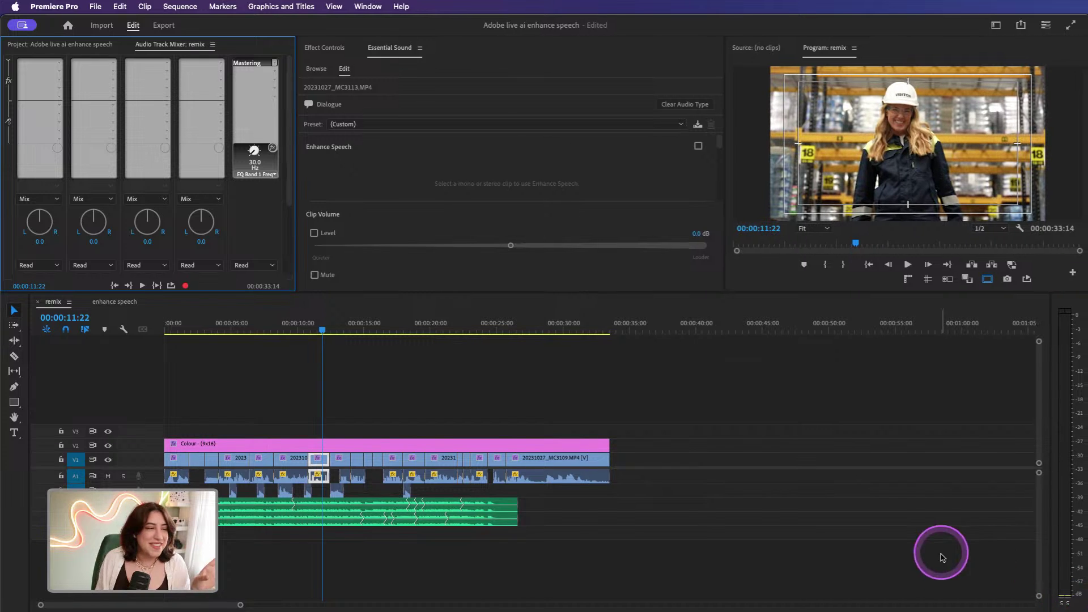
{"action": "left_click", "coordinate": [746, 495]}
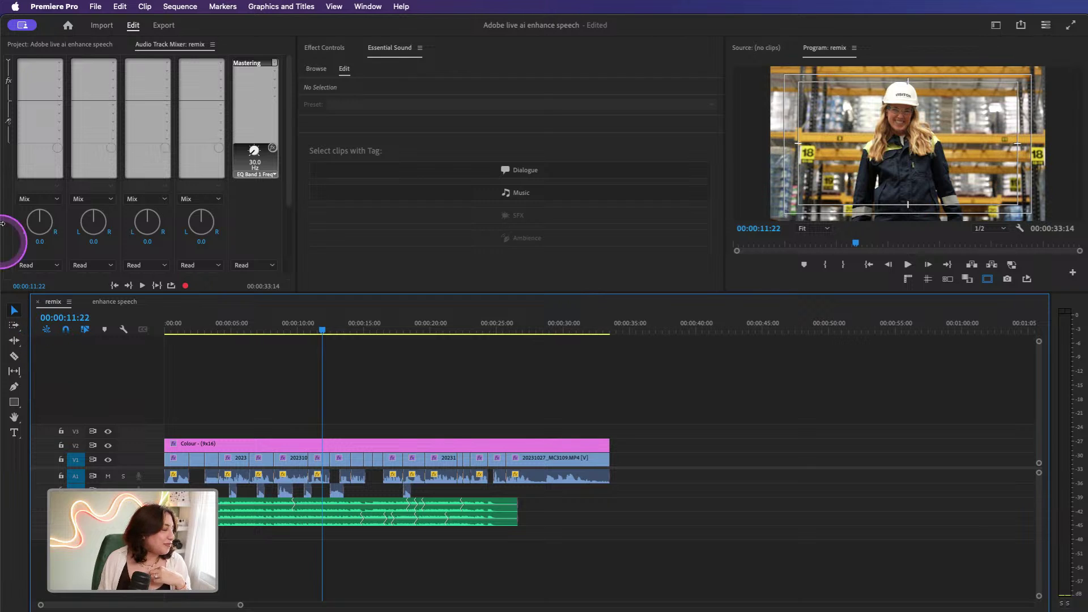
{"action": "left_click", "coordinate": [995, 25]}
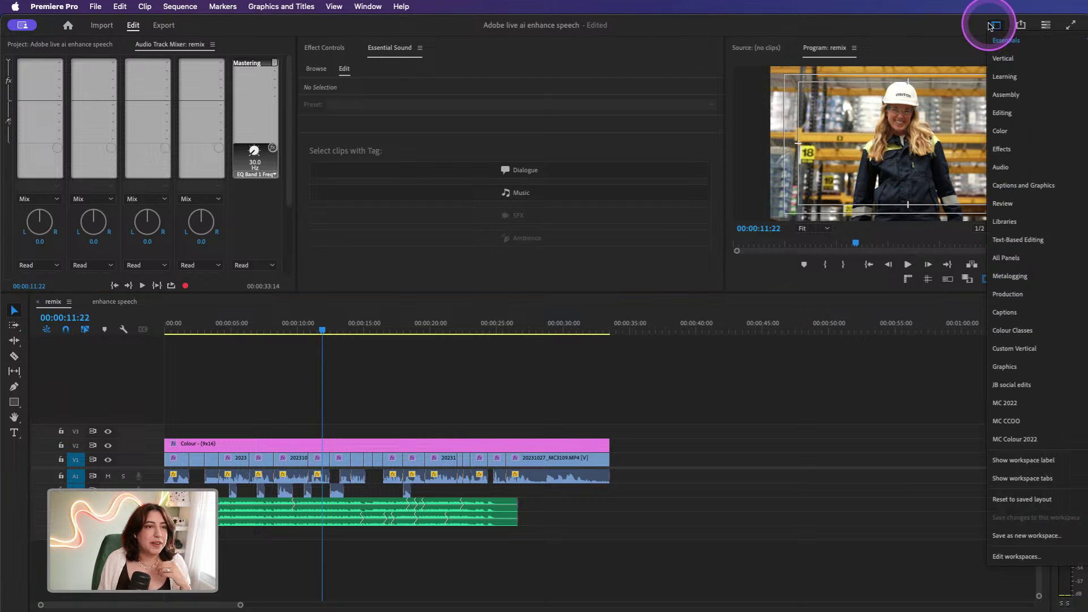
{"action": "left_click", "coordinate": [1000, 167]}
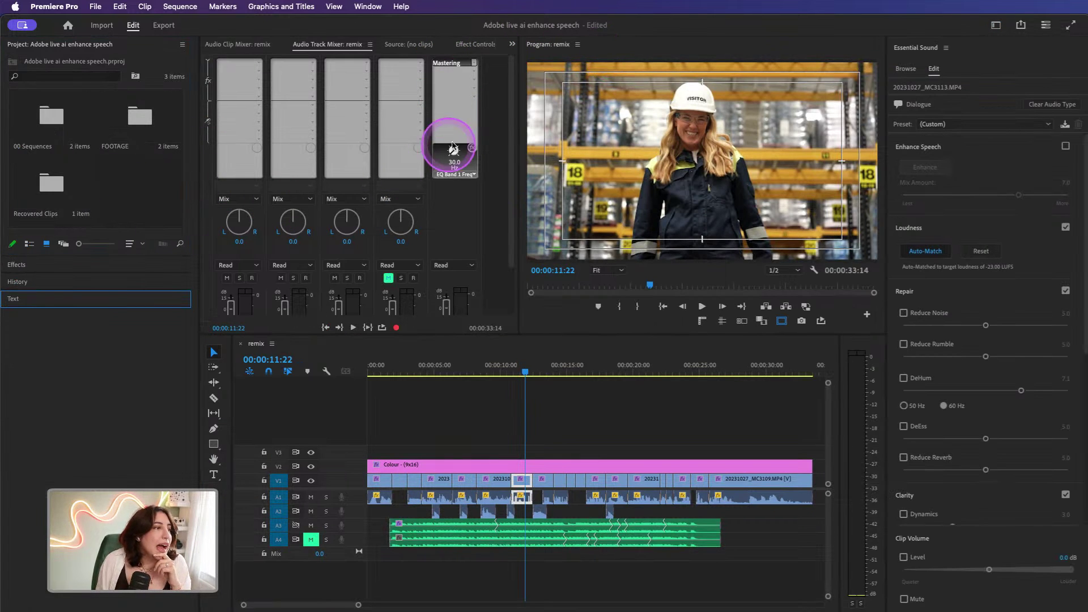
Step: Add the Amplitude and Compression > Hard Limiter effect to the Mix track below the Mastering effect
{"action": "left_click", "coordinate": [471, 74]}
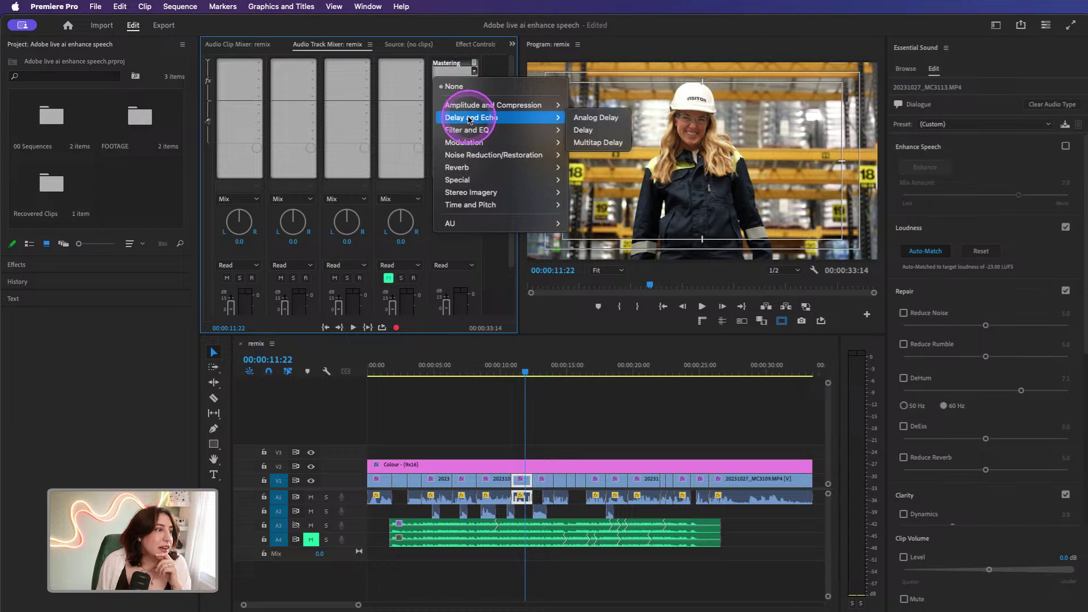
{"action": "mouse_move", "coordinate": [467, 110]}
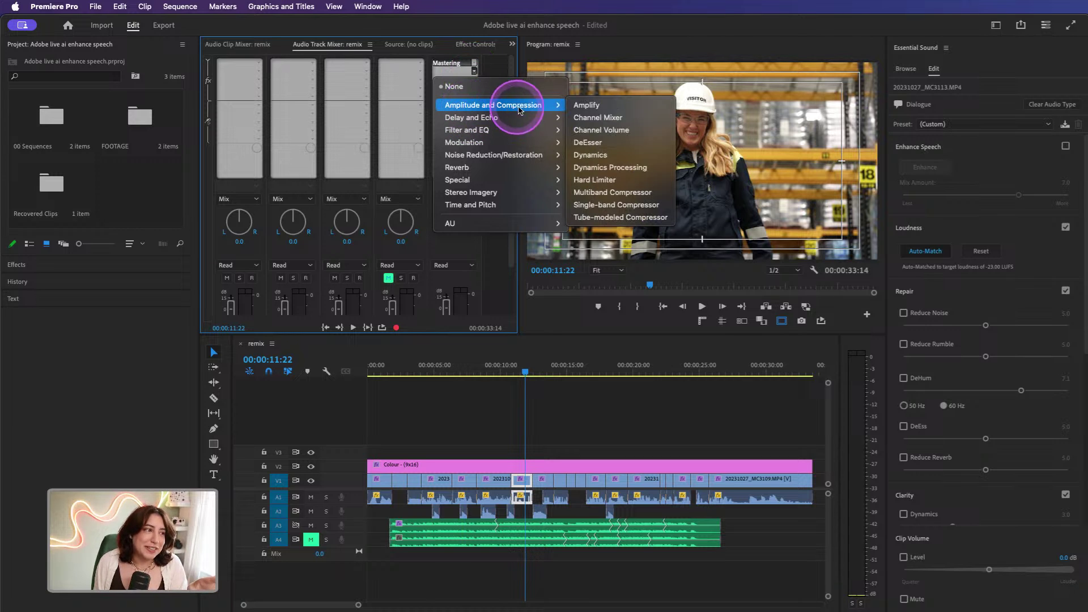
{"action": "left_click", "coordinate": [594, 179]}
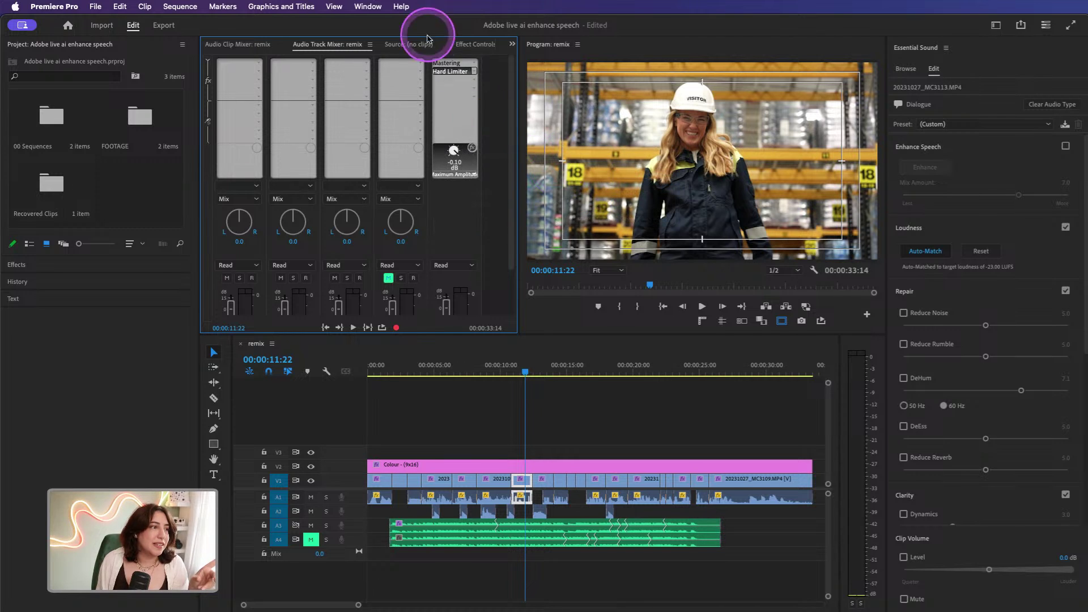
Step: Apply the Limit to -6dB preset to the Mix track's Hard Limiter and close its editor
{"action": "double_click", "coordinate": [438, 73]}
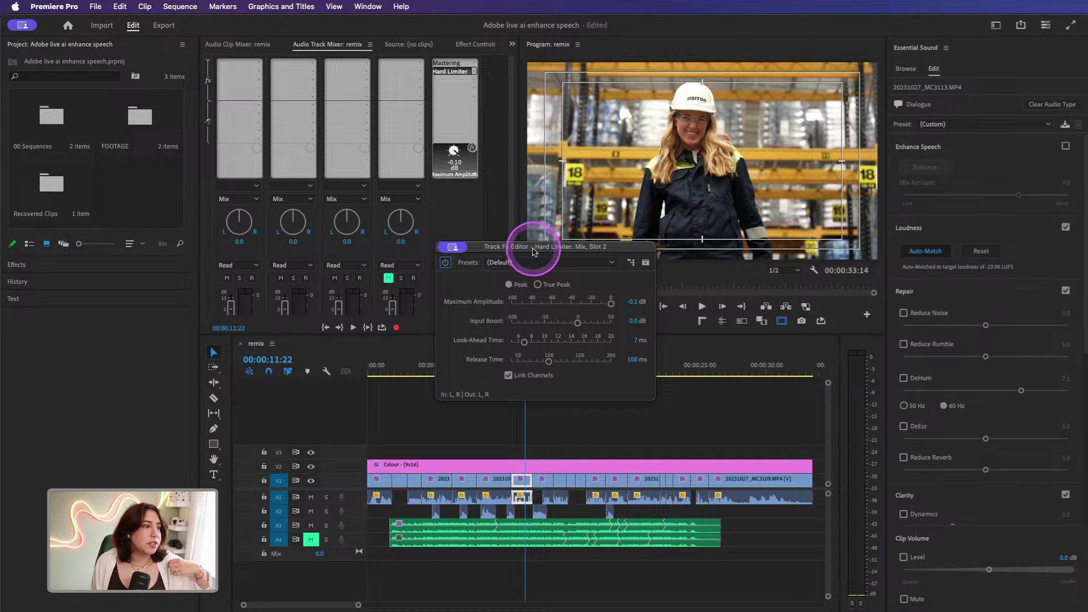
{"action": "left_click", "coordinate": [533, 261]}
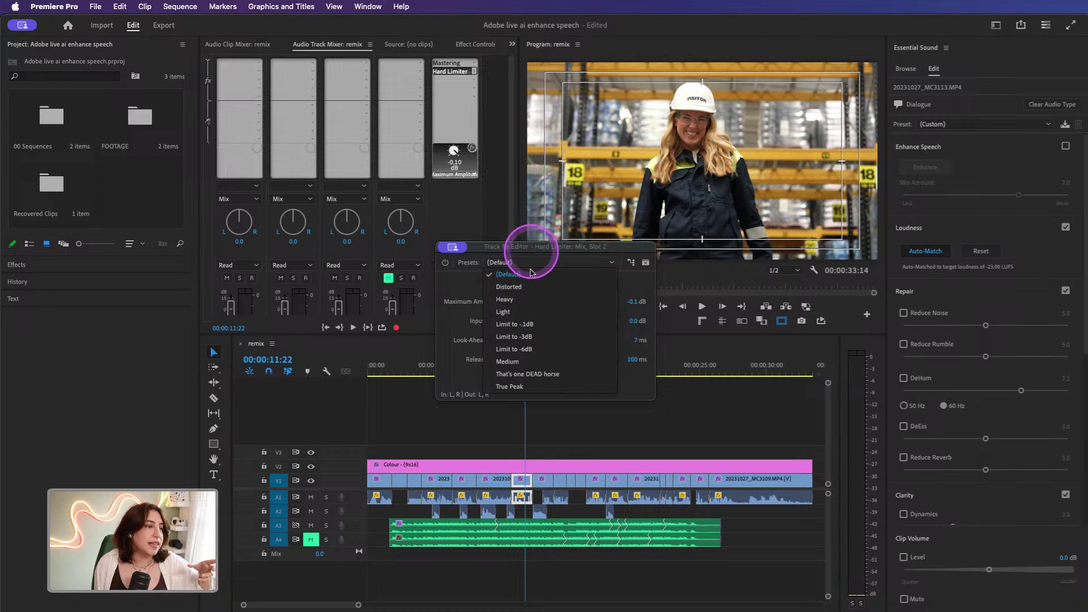
{"action": "left_click", "coordinate": [548, 349]}
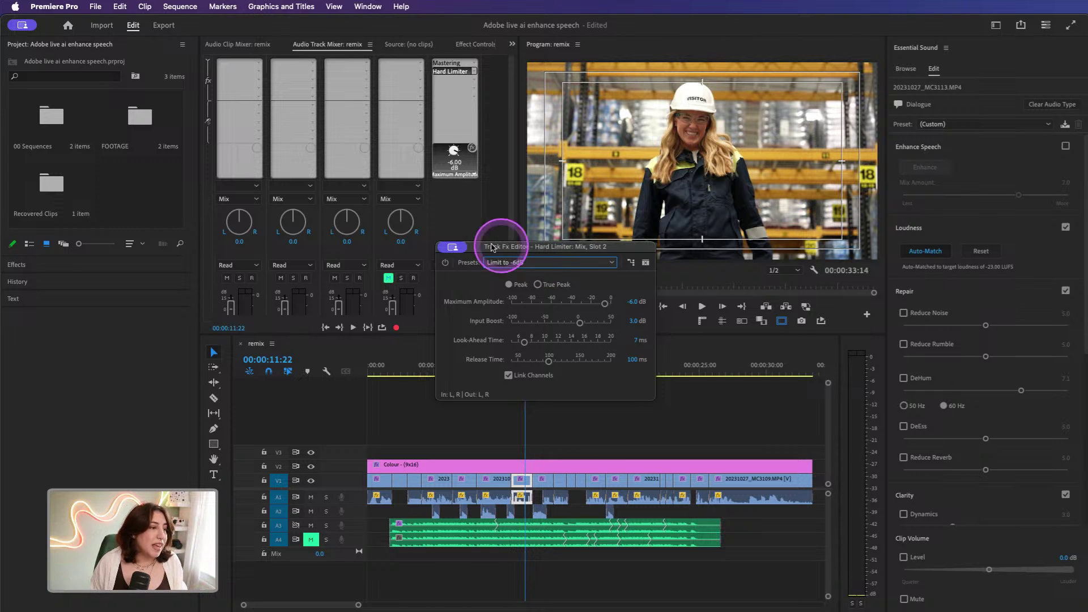
{"action": "left_click", "coordinate": [454, 247]}
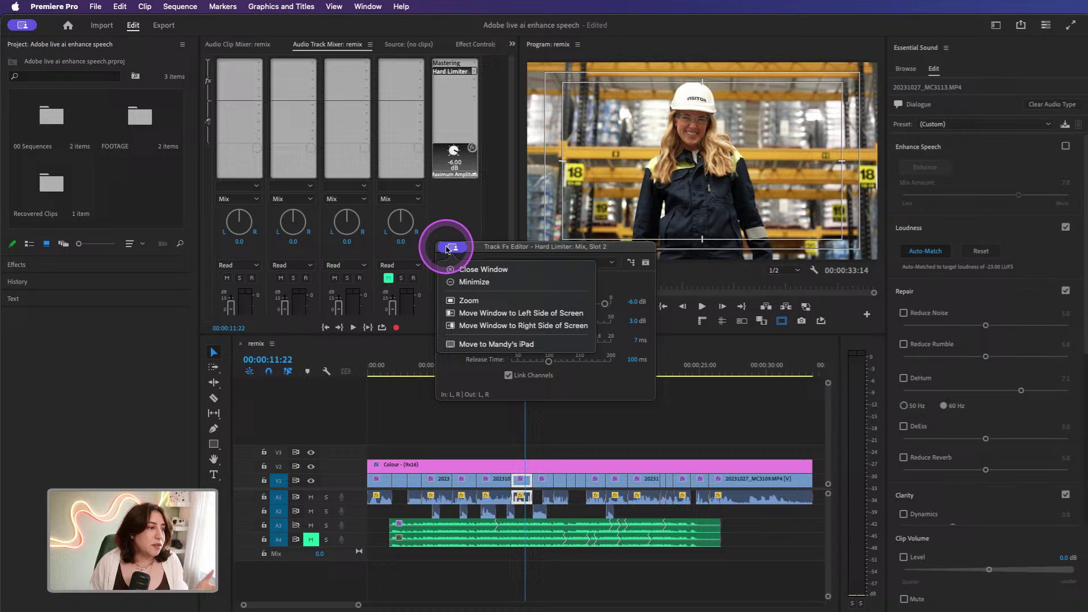
{"action": "left_click", "coordinate": [479, 270]}
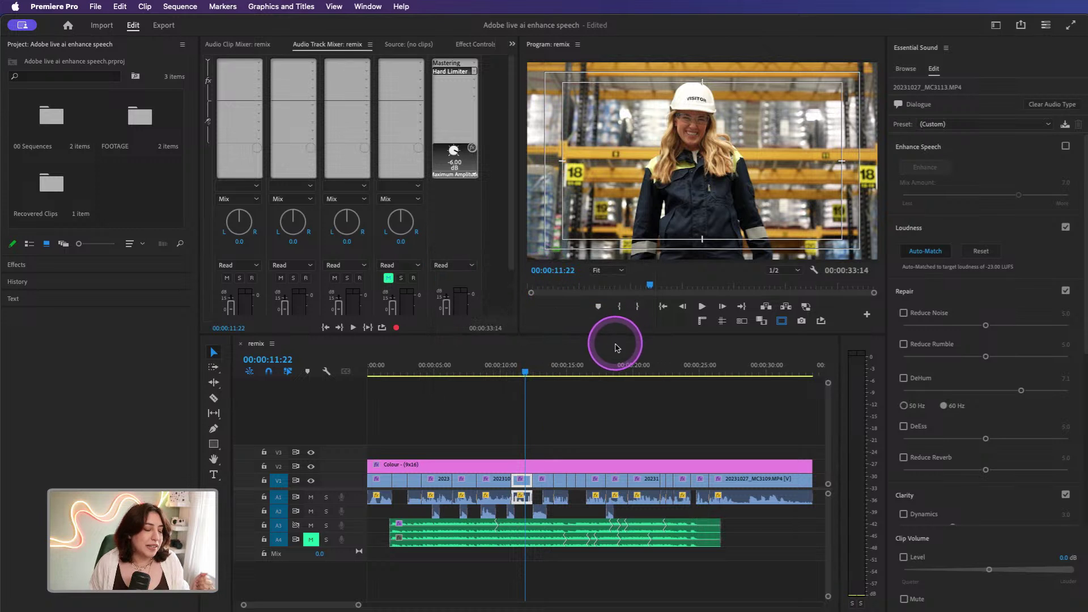